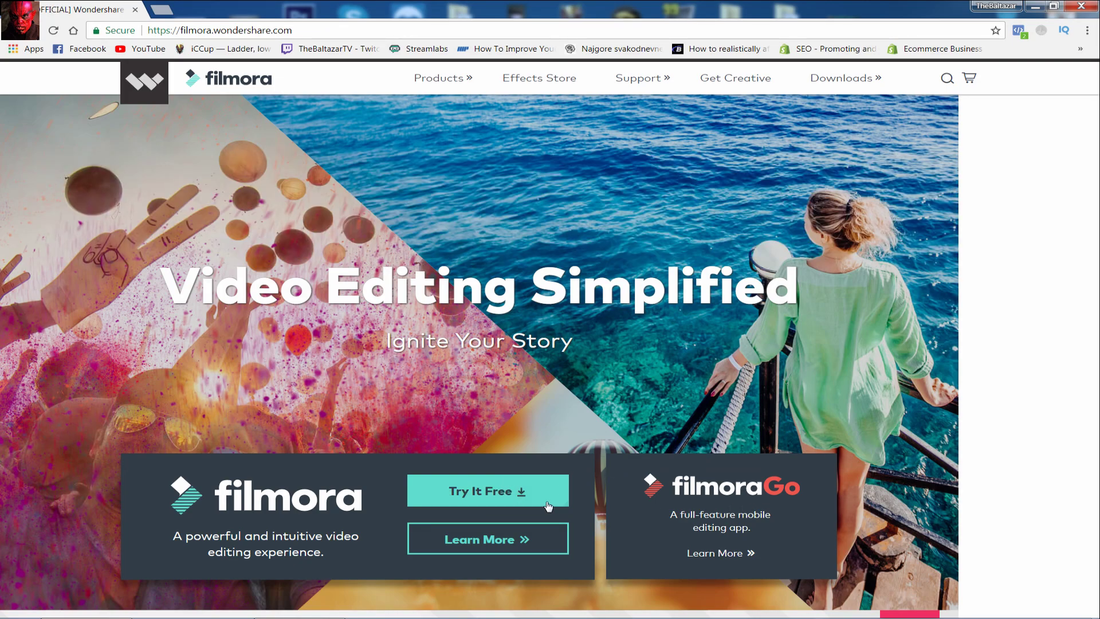
Download the free Filmora setup .exe from filmora.wondershare.com with Try It Free
left_click(511, 481)
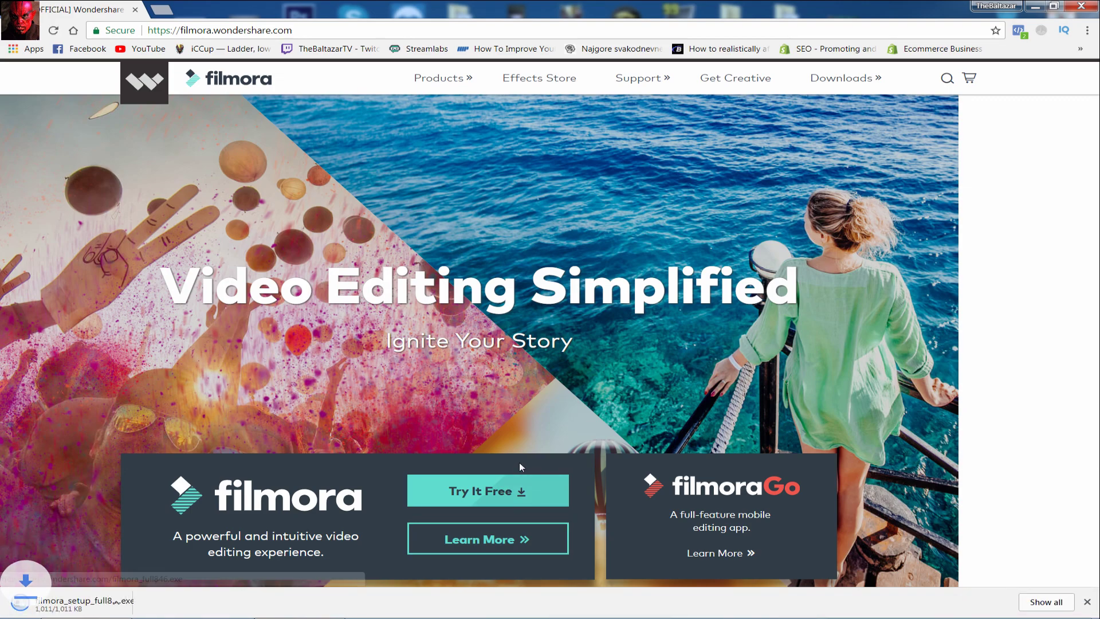
Run the downloaded installer, overwrite the existing Filmora install, and launch Filmora 8.4.0 in Full Feature Mode
left_click(106, 611)
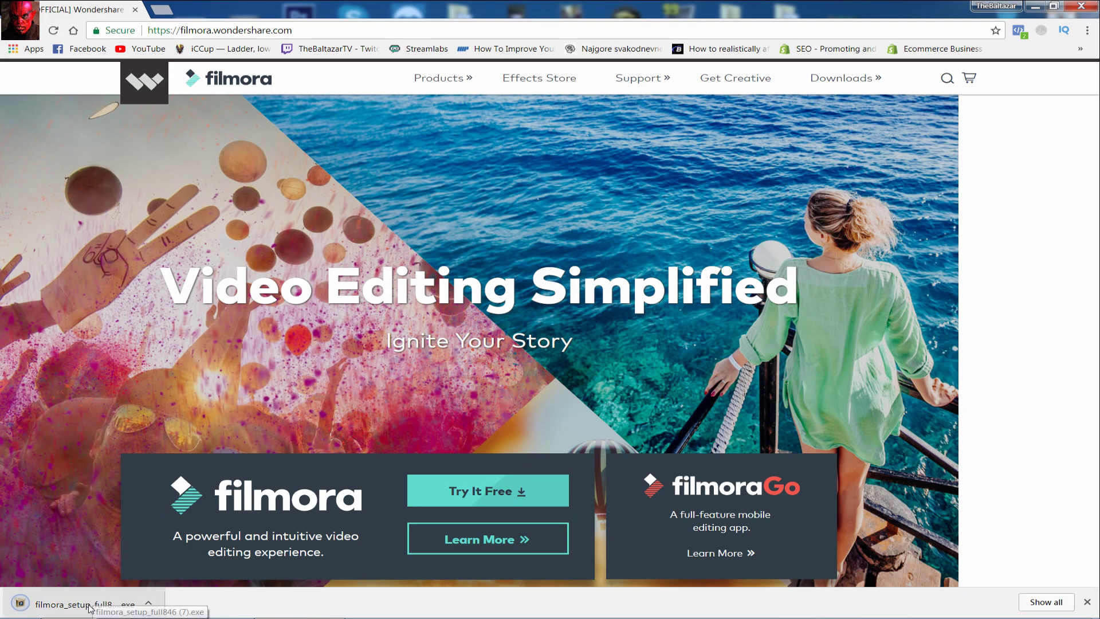
left_click(590, 329)
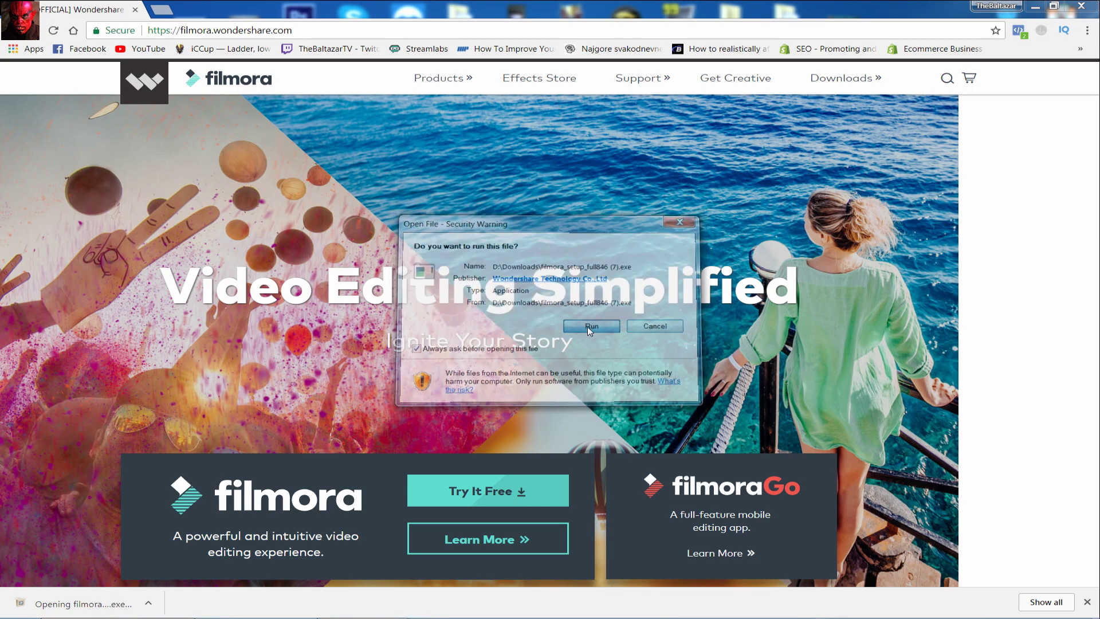
left_click(545, 344)
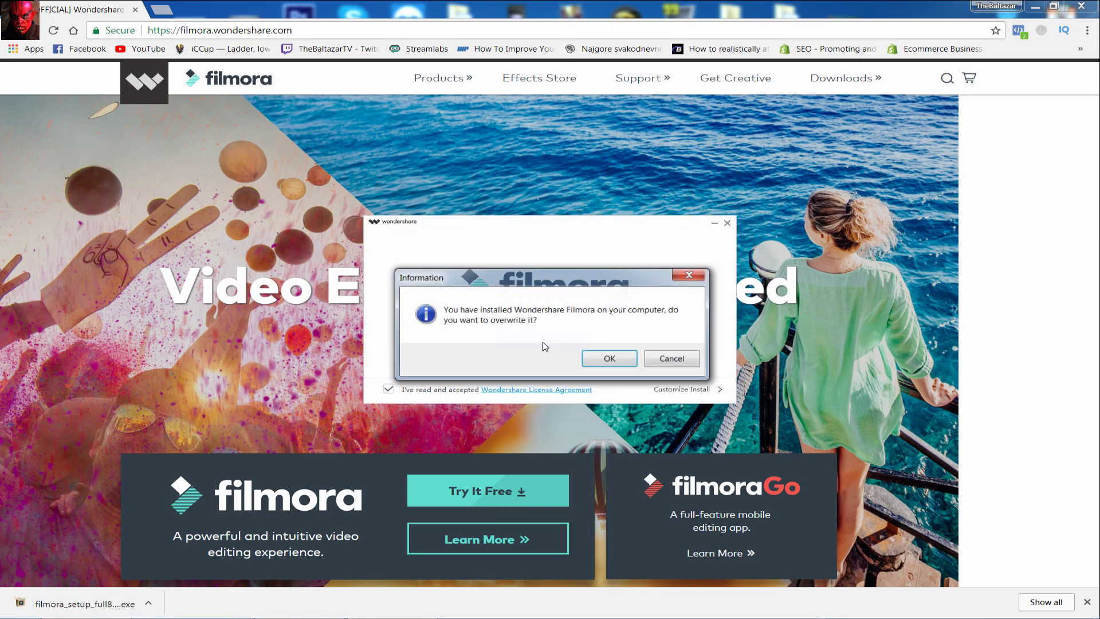
left_click(607, 359)
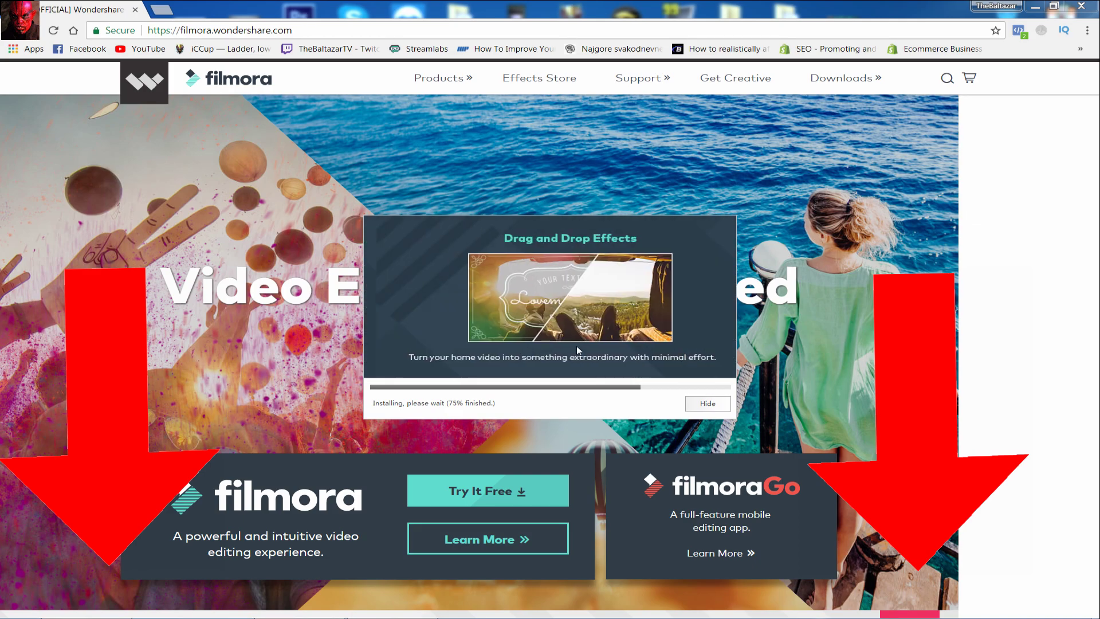
left_click(574, 349)
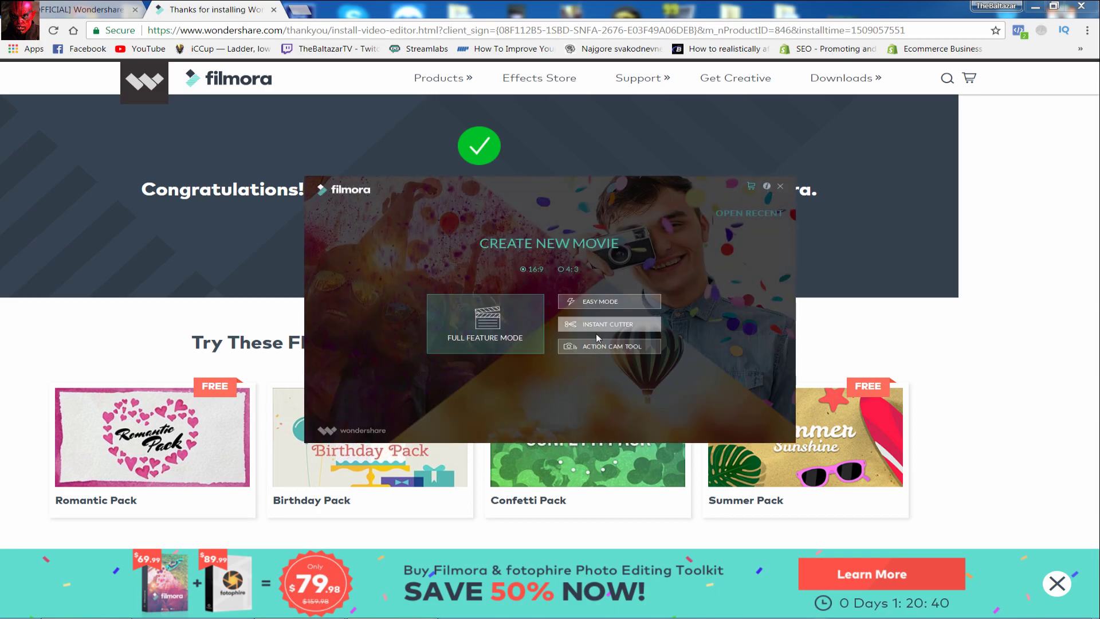
left_click(497, 331)
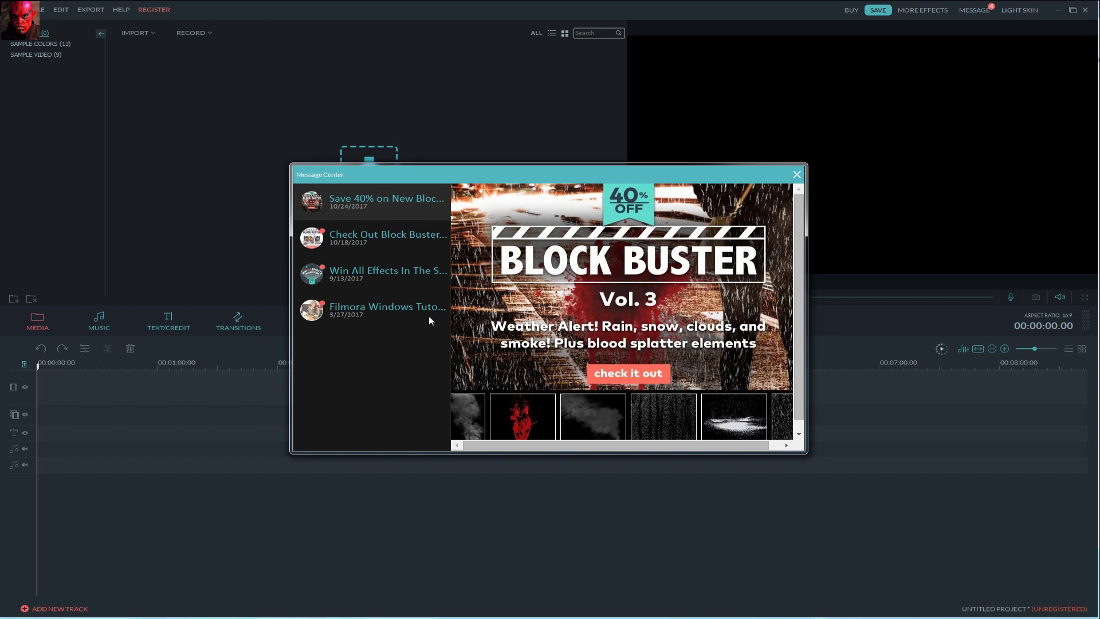
Close the Message Center promo window and bring up Filmora's import options
left_click(796, 174)
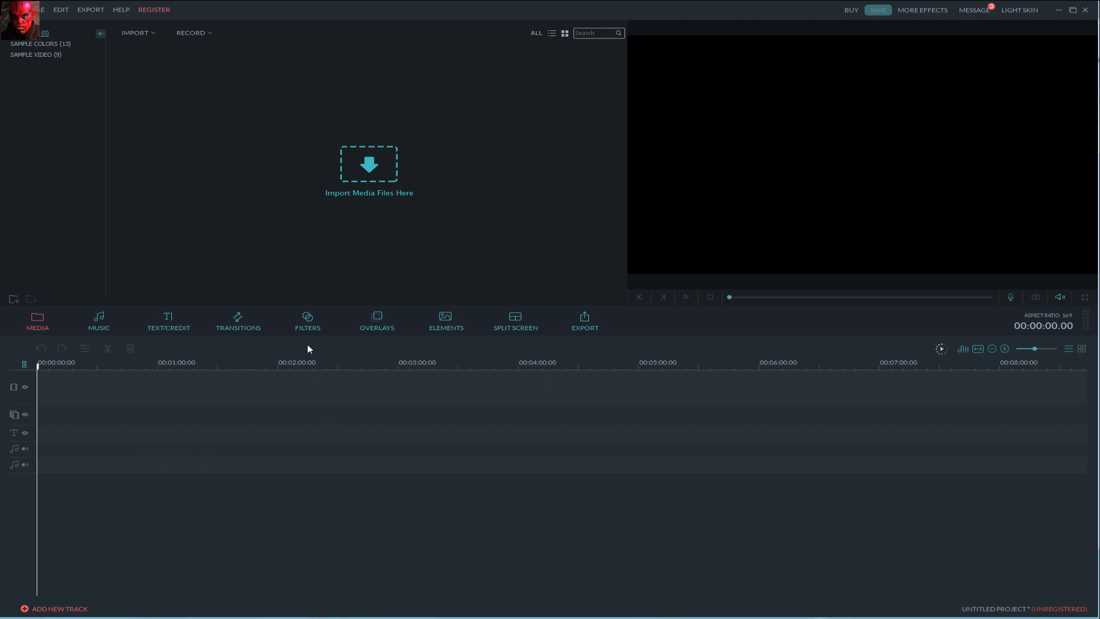
left_click(145, 34)
Import the Intro and war3 videos from Videos\Dota (All files) and place Intro at the track start
left_click(164, 42)
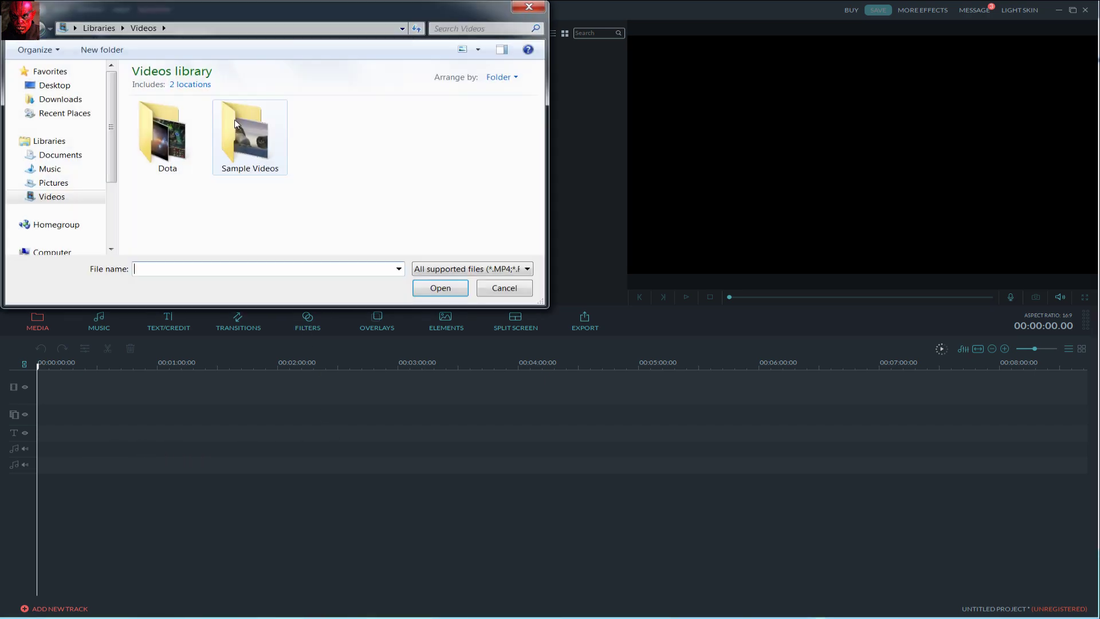
left_click(172, 139)
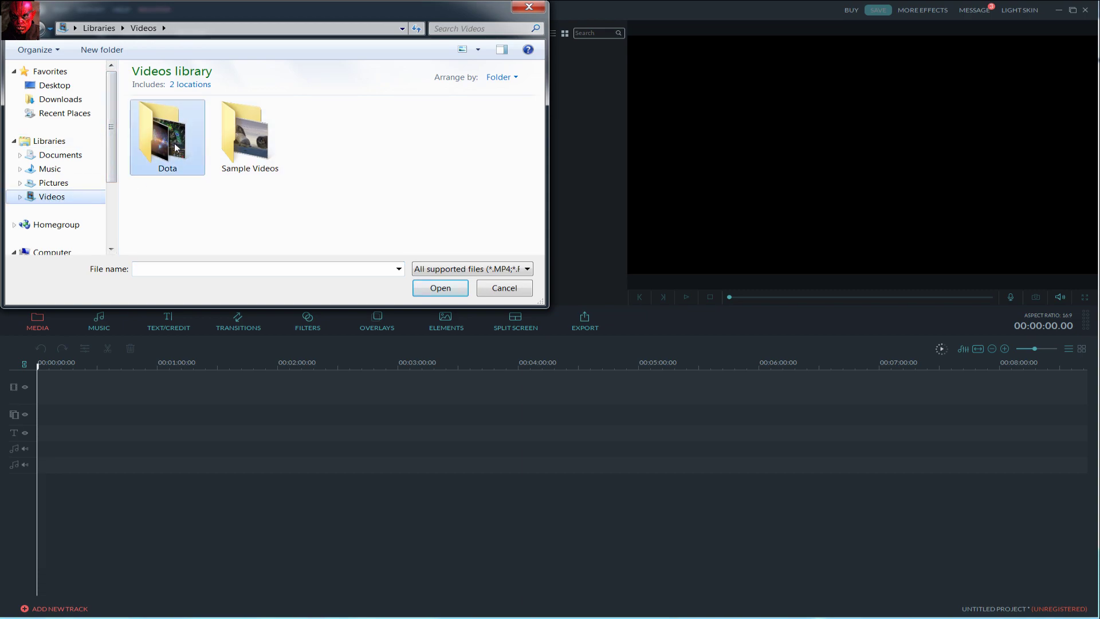
double_click(174, 147)
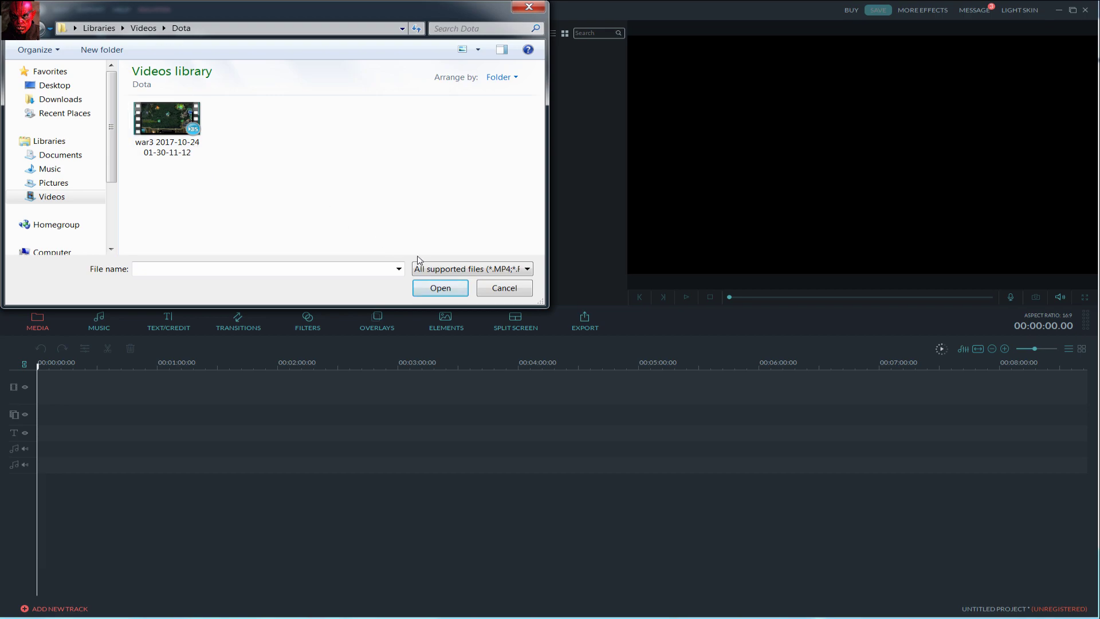
left_click(438, 271)
left_click(431, 324)
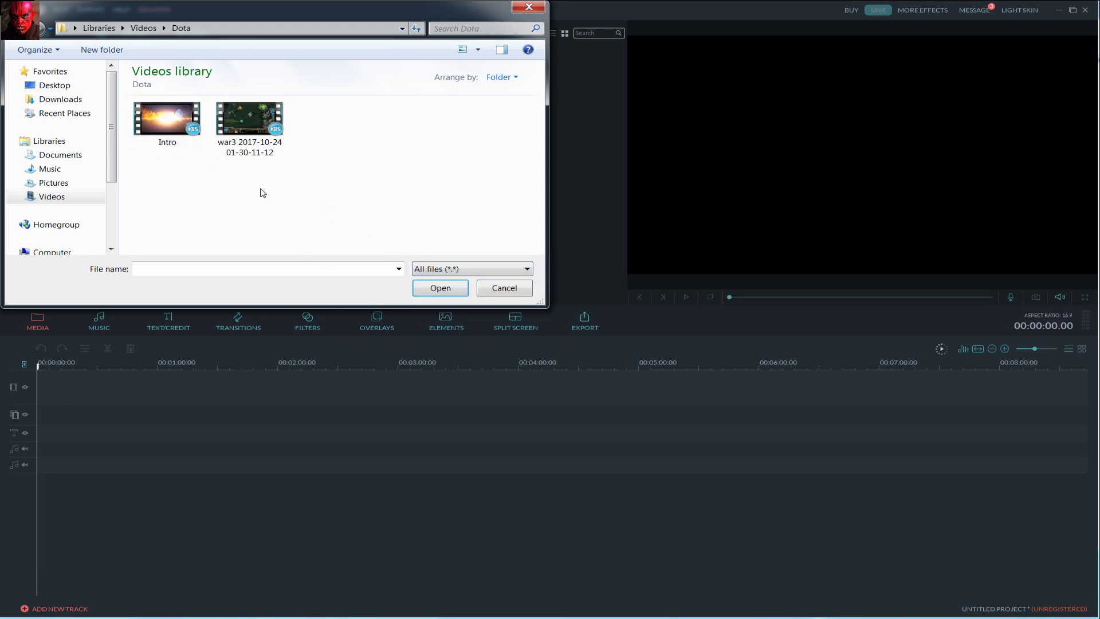
left_click(250, 128)
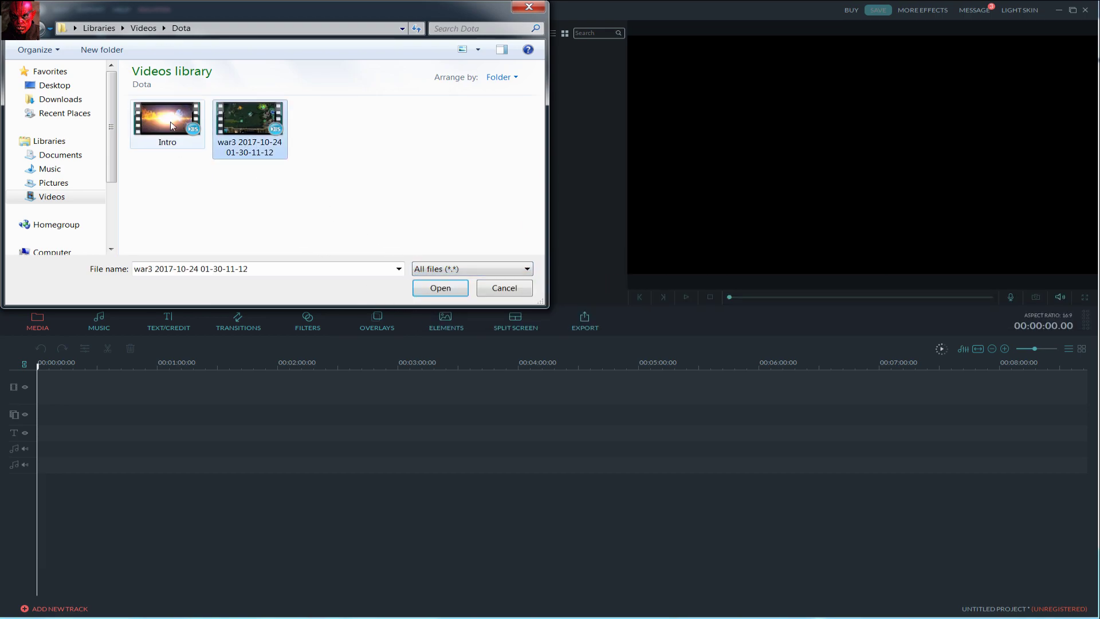
left_click(171, 122, "ctrl")
left_click(440, 287)
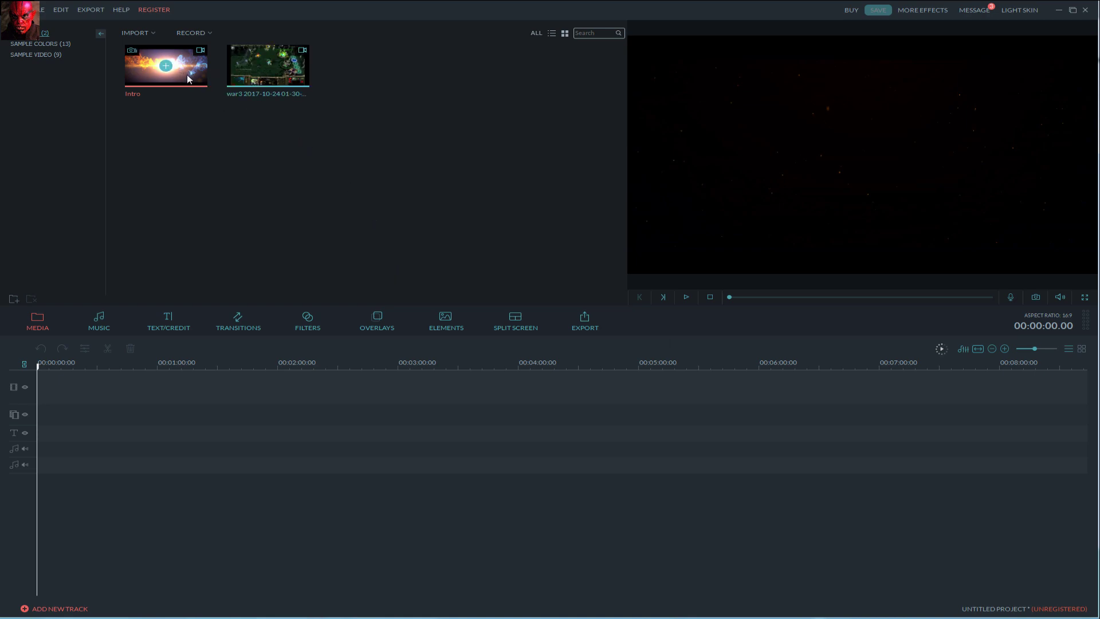
left_click_drag(188, 78, 115, 382)
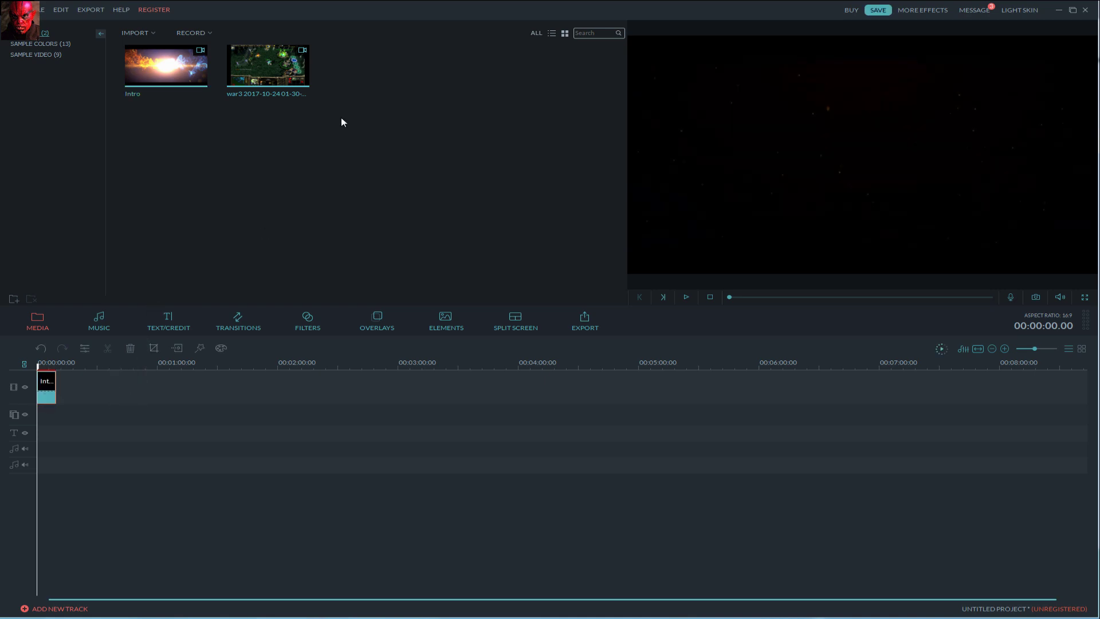
Place the war3 gameplay clip on the video track directly after Intro
left_click_drag(268, 72, 261, 405)
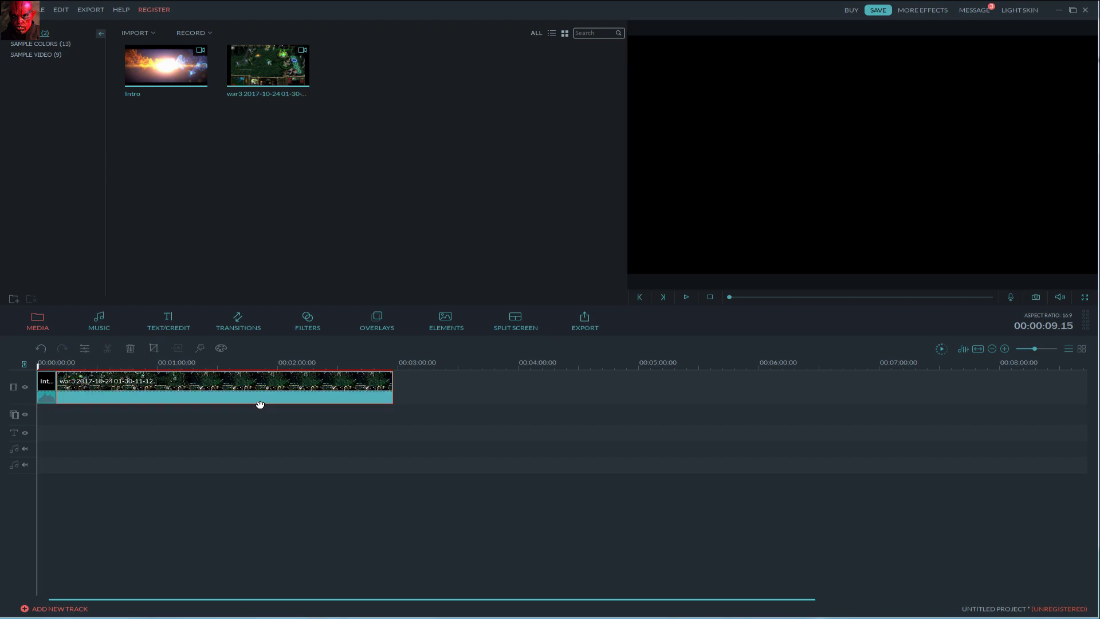
Play and pause the preview, then put the playhead at about 00:01:50.07
left_click(686, 297)
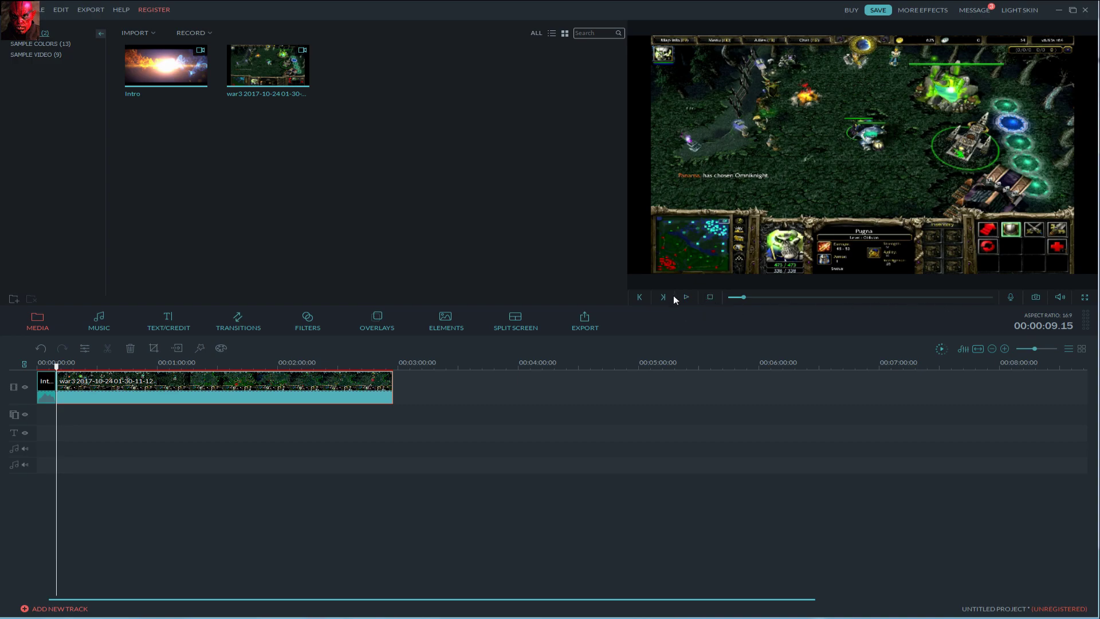
left_click(686, 298)
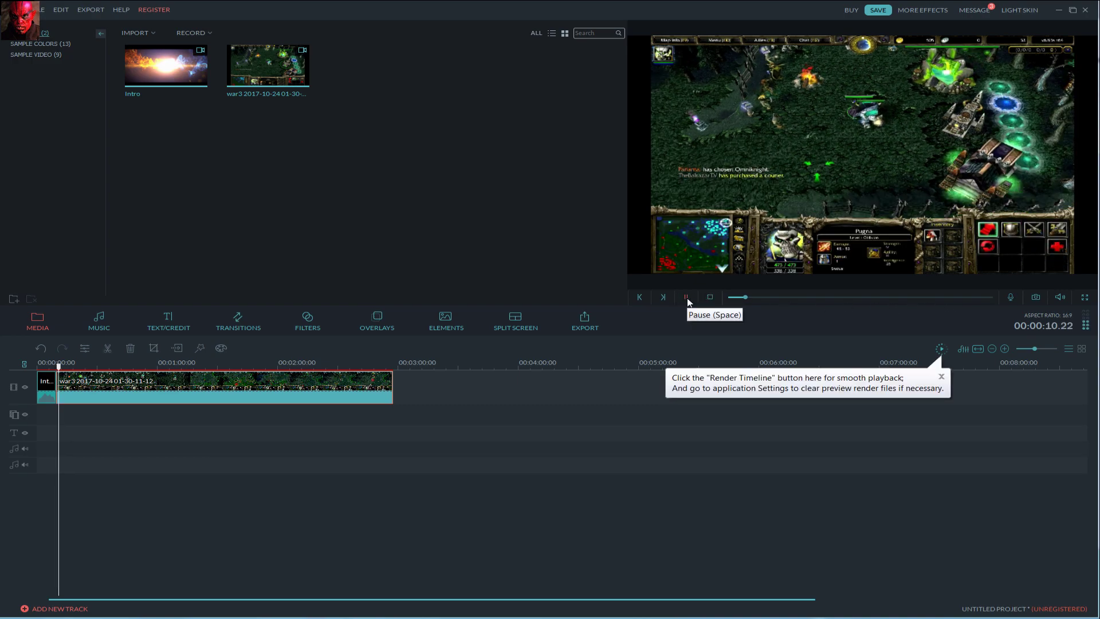
left_click(687, 299)
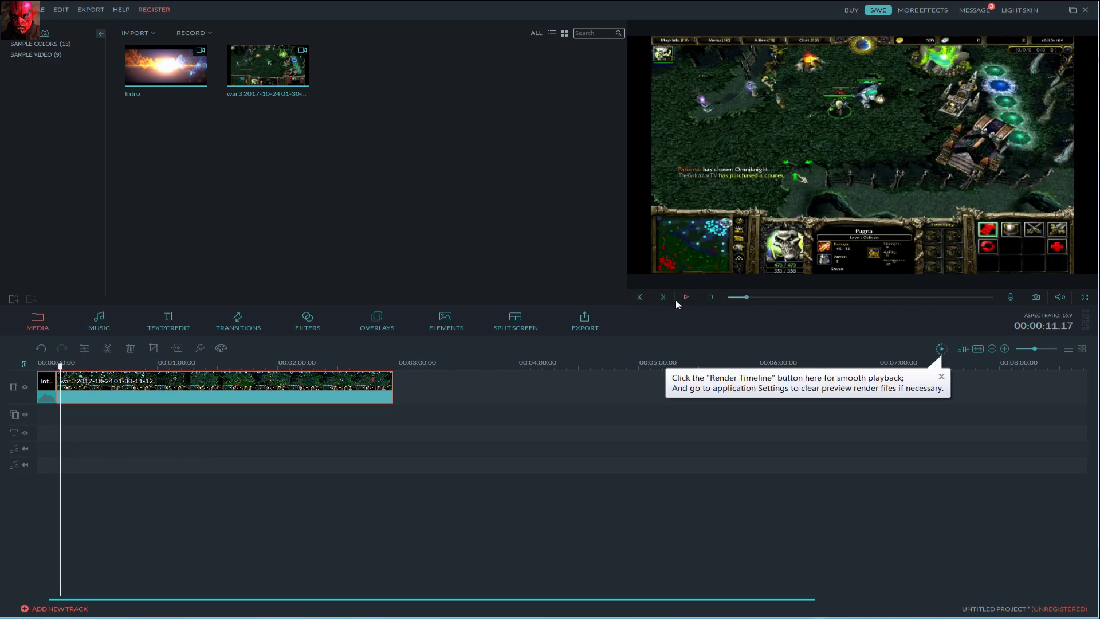
left_click(258, 368)
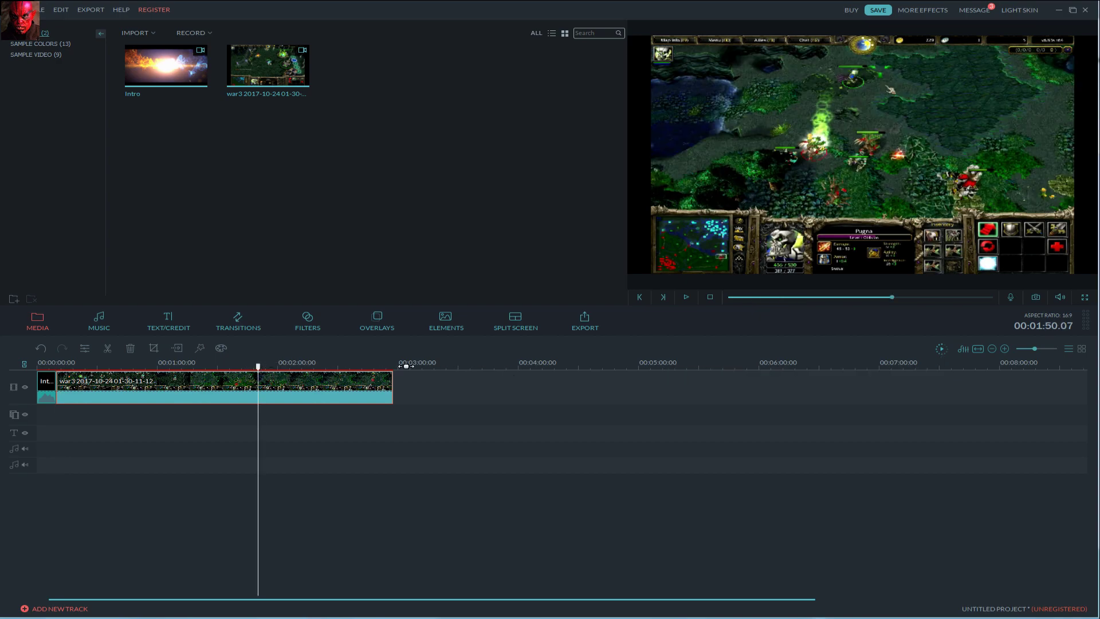
Split the war3 clip at the 01:50 playhead and delete the part after it
left_click(107, 347)
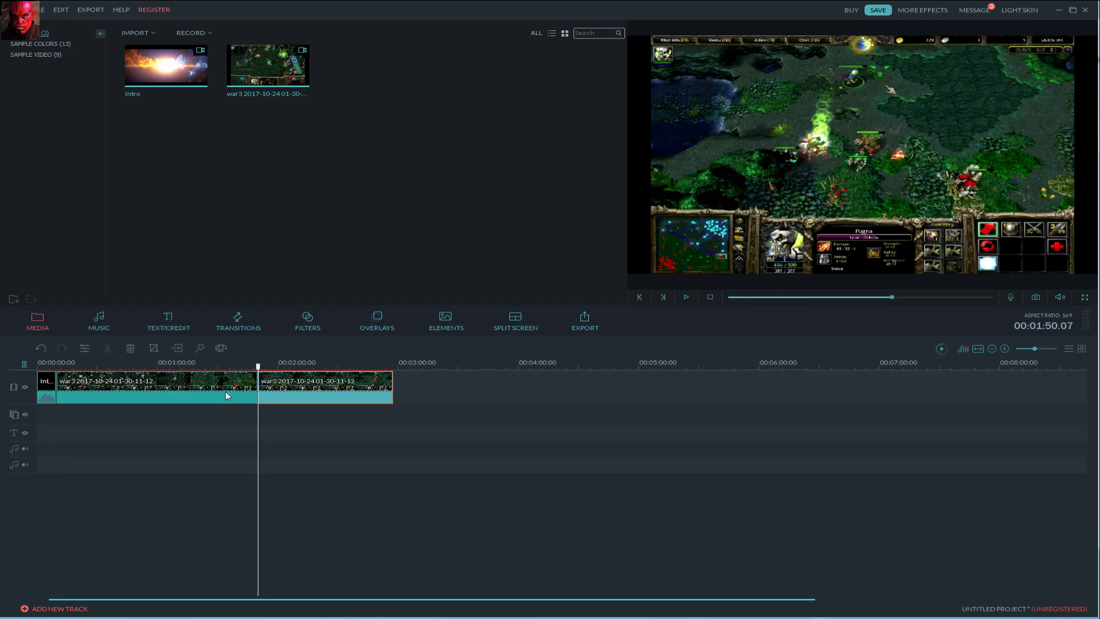
right_click(317, 387)
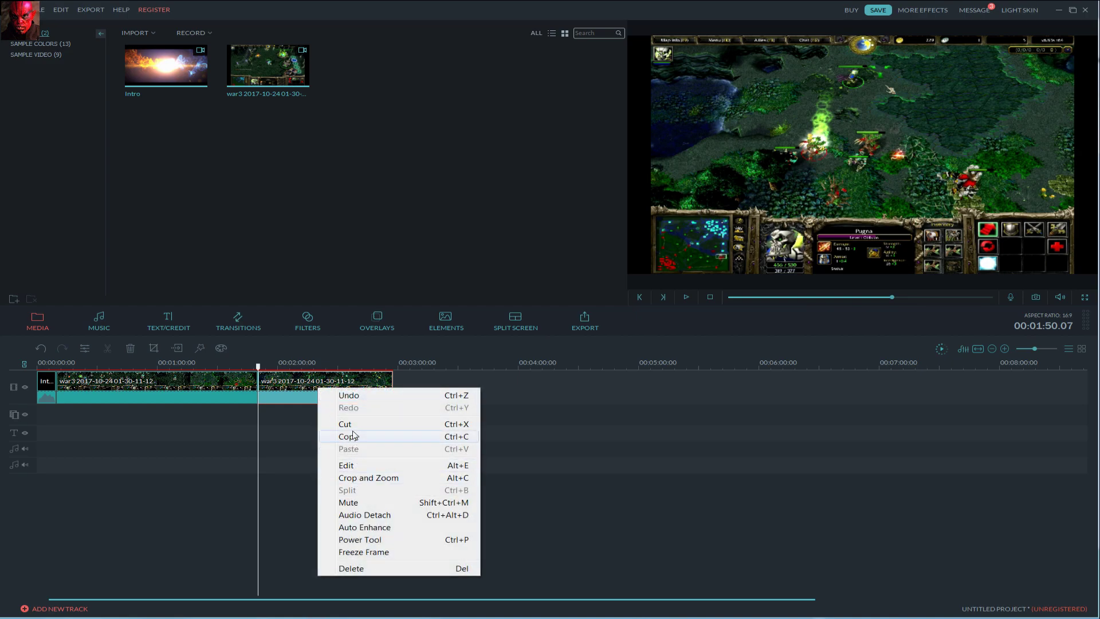
left_click(355, 568)
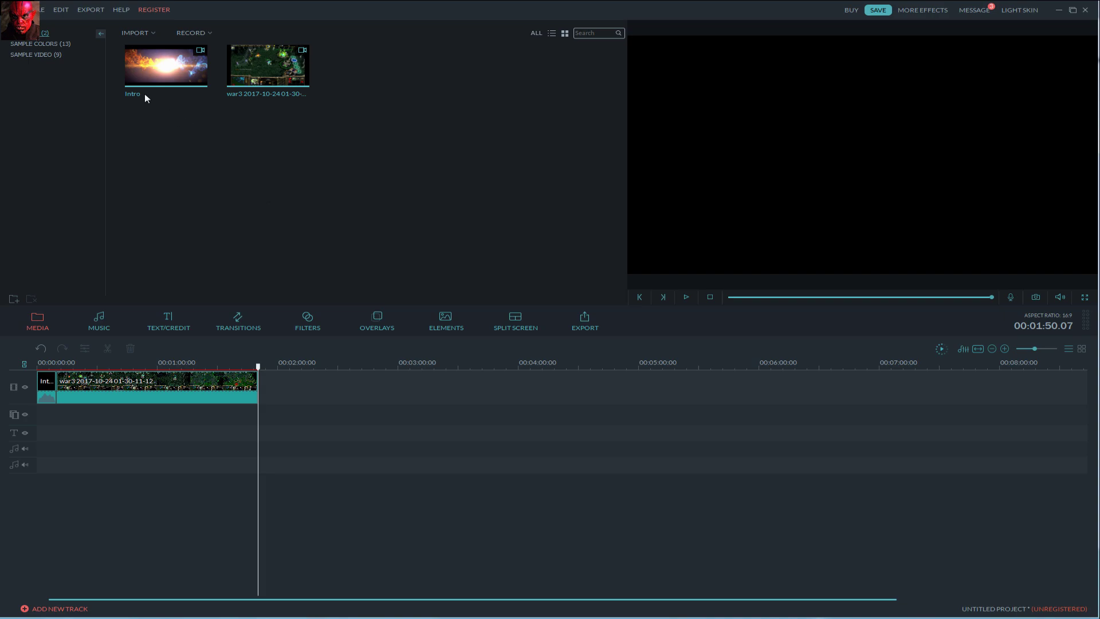
left_click(139, 33)
Import the song Jala Brat - La Martina from the Downloads folder
left_click(149, 45)
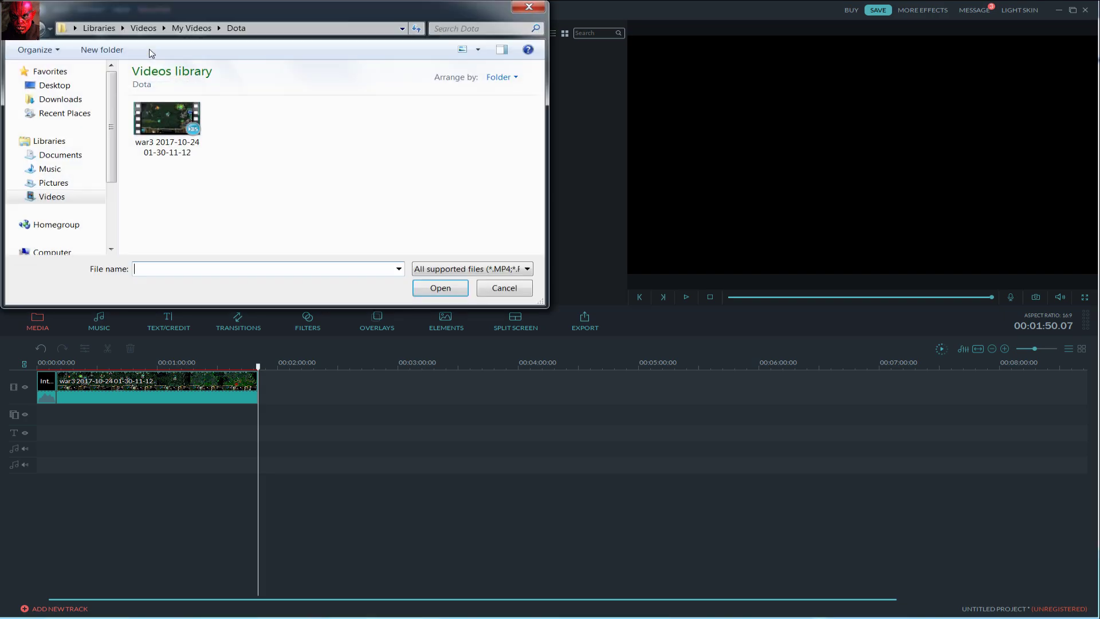
left_click(63, 99)
left_click(166, 104)
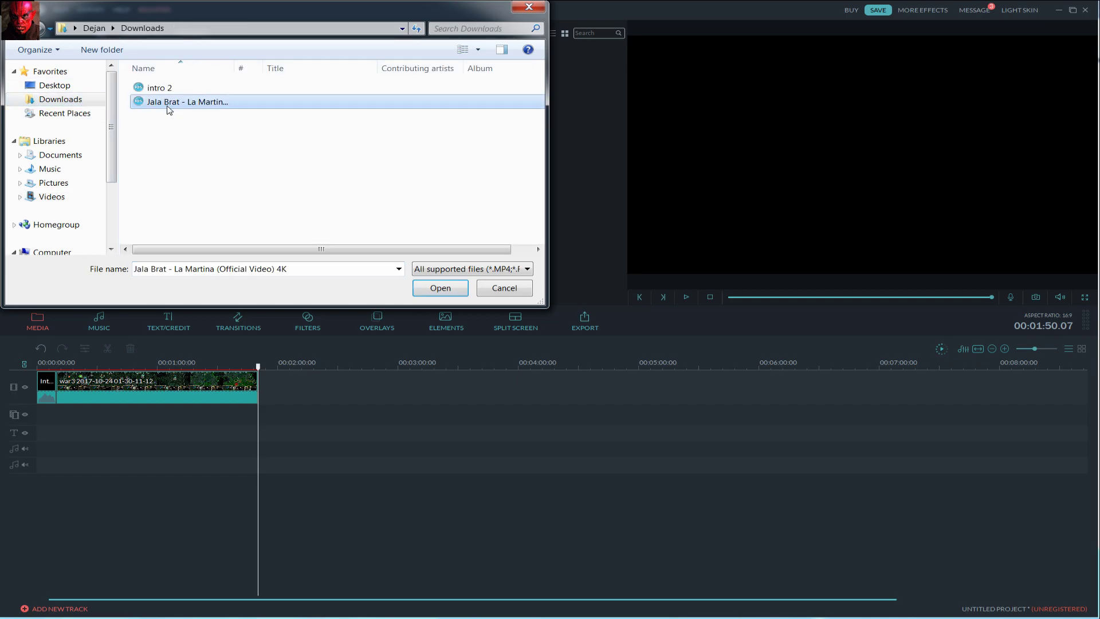
left_click(433, 287)
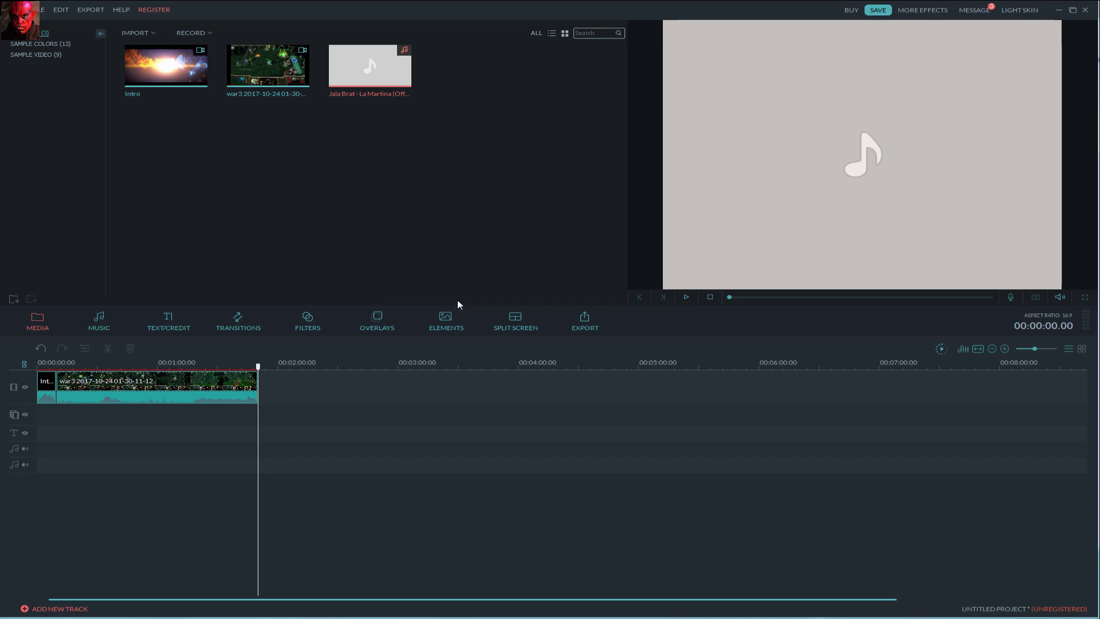
Put La Martina on the music track, starting right where Intro ends
left_click_drag(389, 76, 137, 452)
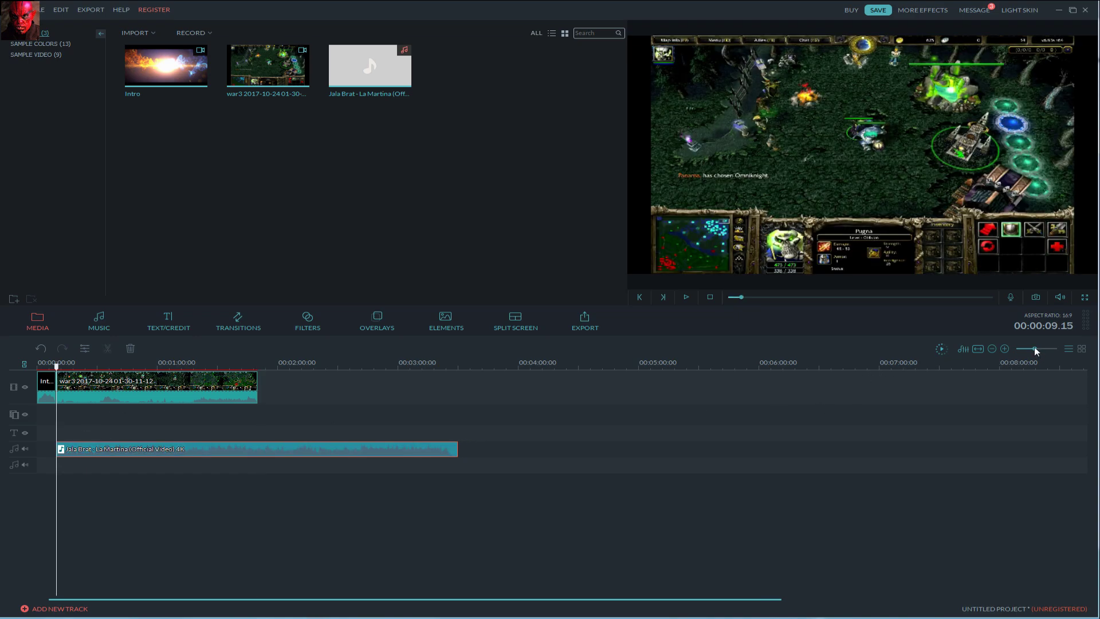
left_click_drag(1034, 350, 1044, 354)
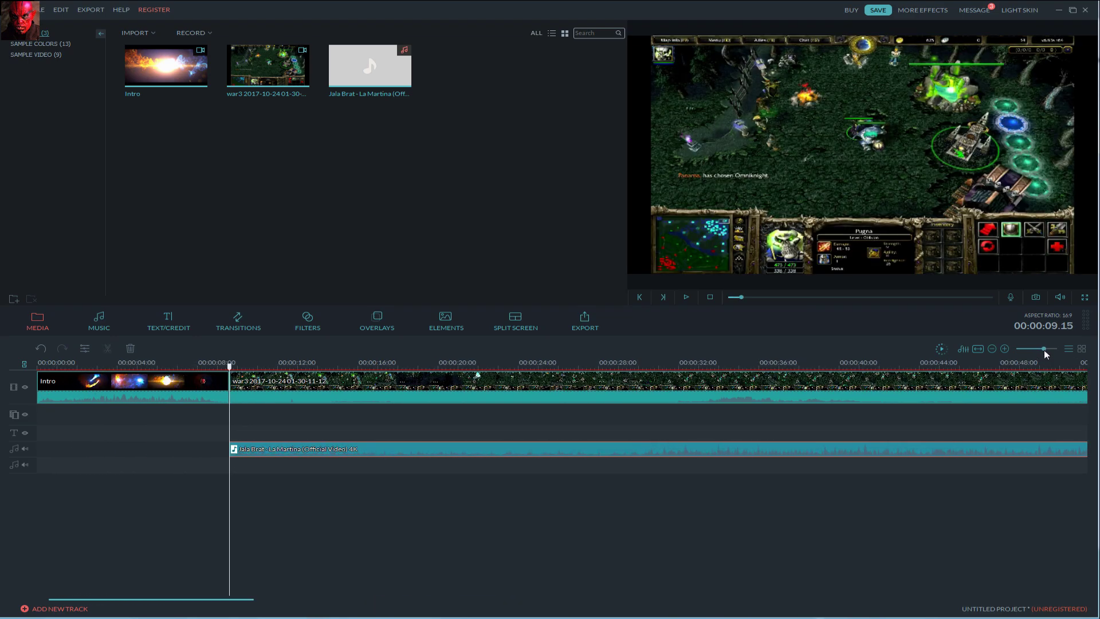
left_click_drag(256, 449, 291, 451)
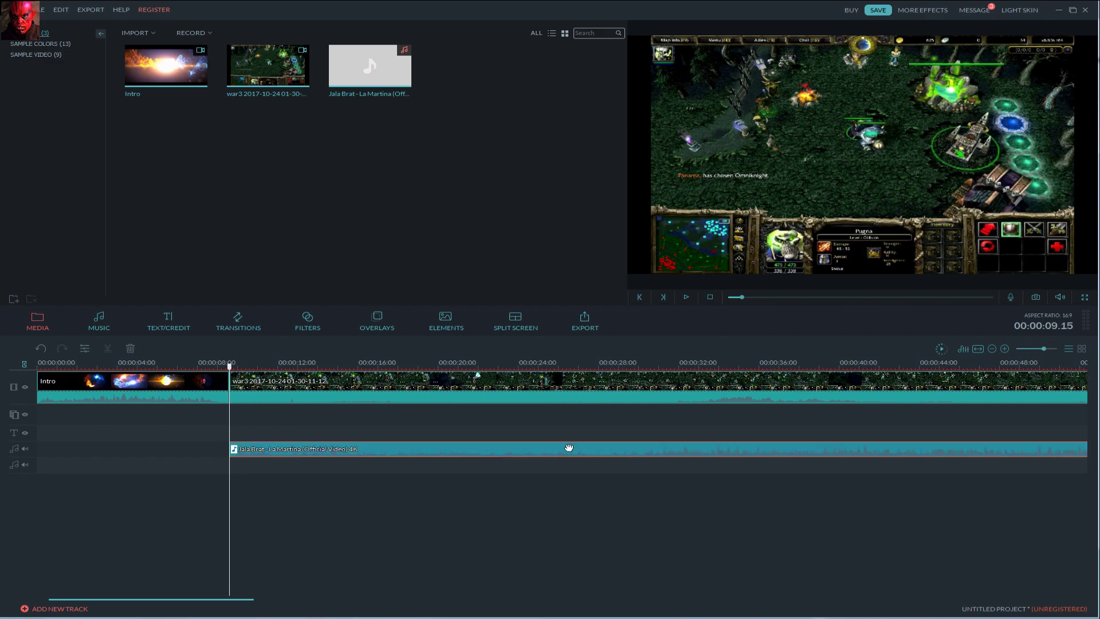
Split La Martina at 00:01:50.07, delete the remainder, and trim it to end with the gameplay
left_click_drag(1044, 355, 1035, 351)
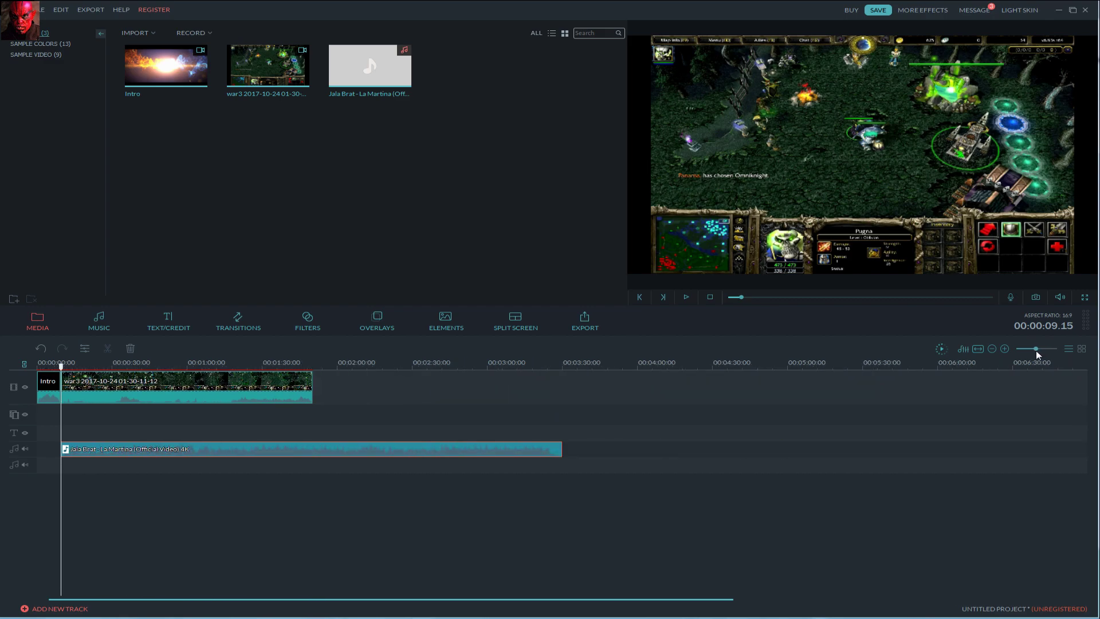
left_click(315, 366)
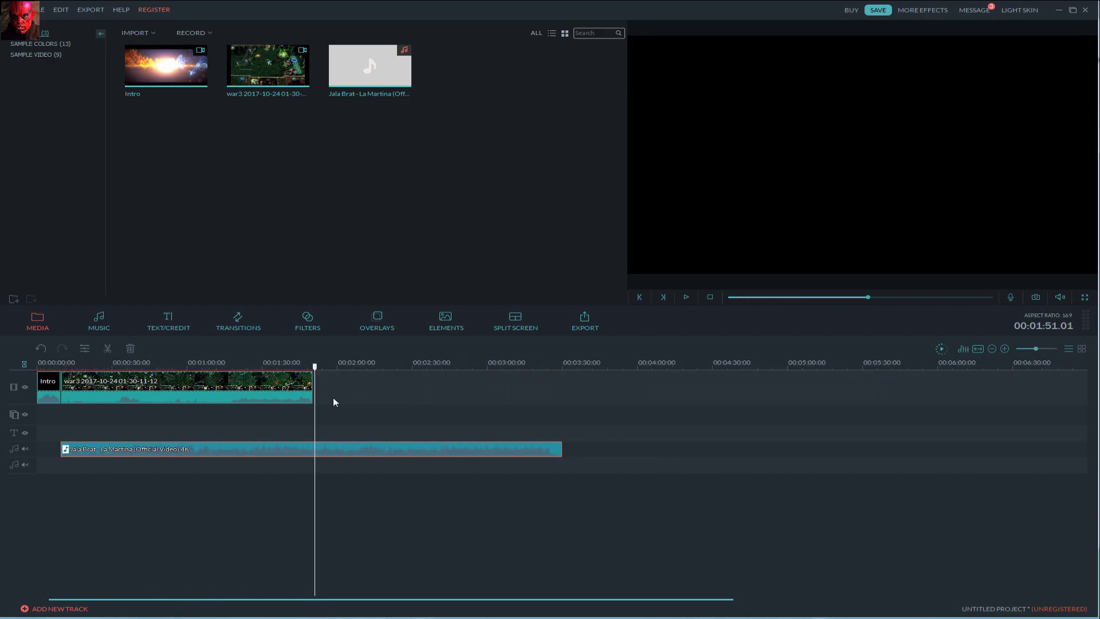
left_click(108, 351)
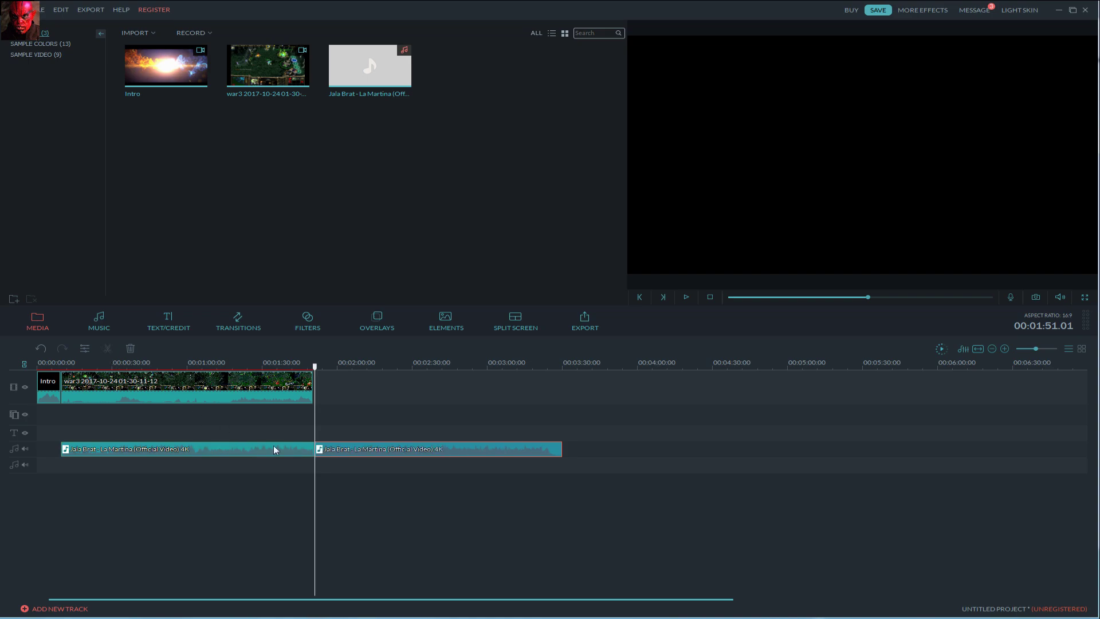
right_click(385, 449)
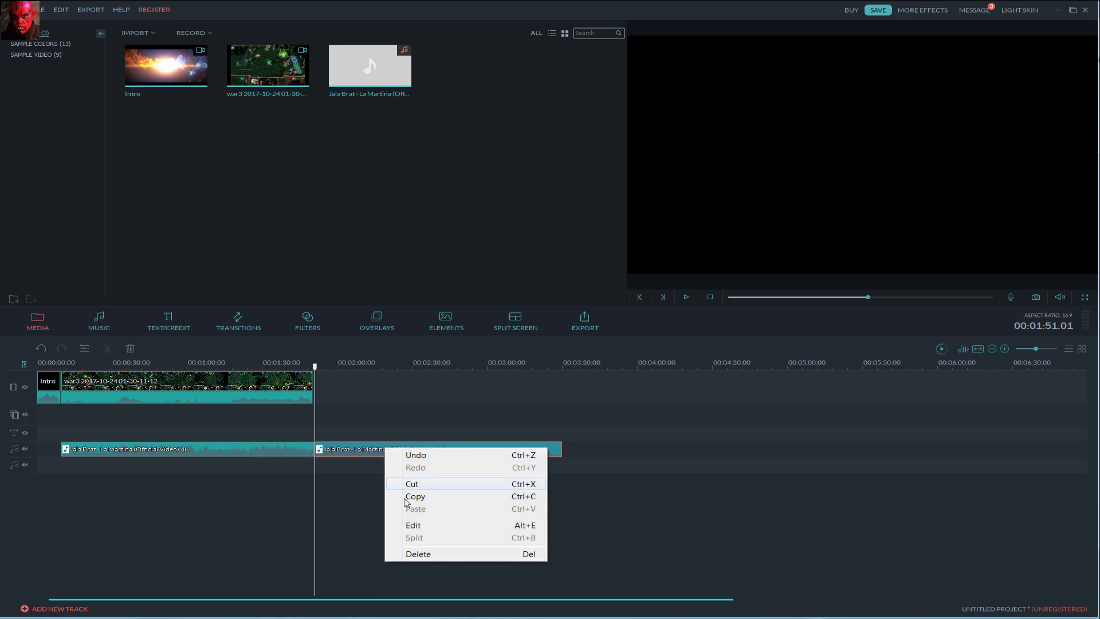
left_click(417, 553)
left_click(312, 449)
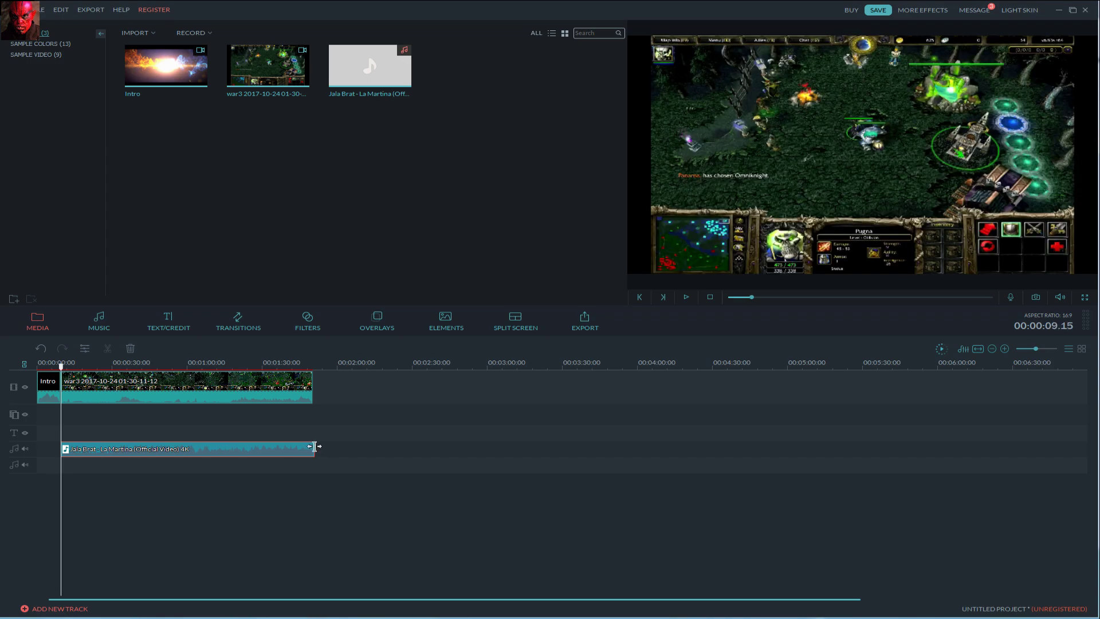
left_click_drag(317, 449, 320, 449)
left_click(463, 427)
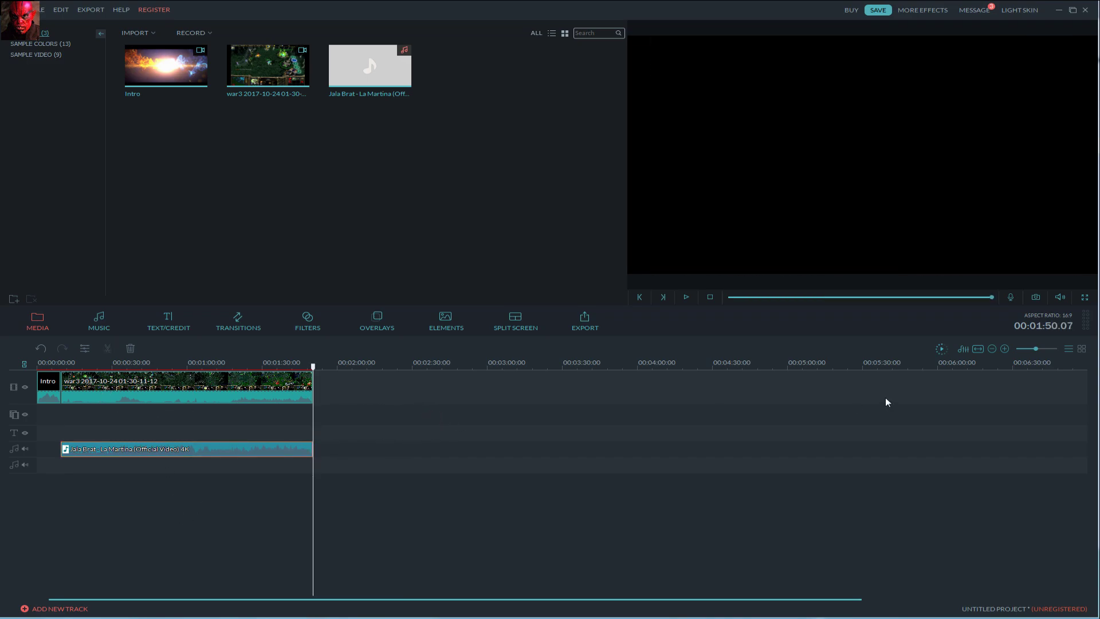
left_click(1038, 353)
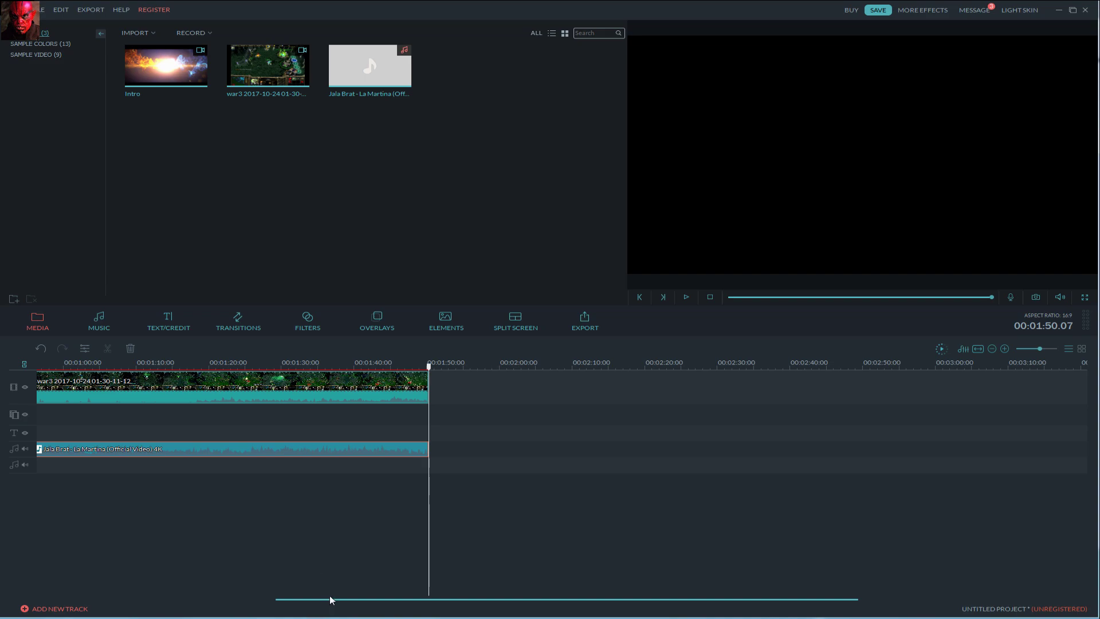
left_click_drag(327, 599, 29, 589)
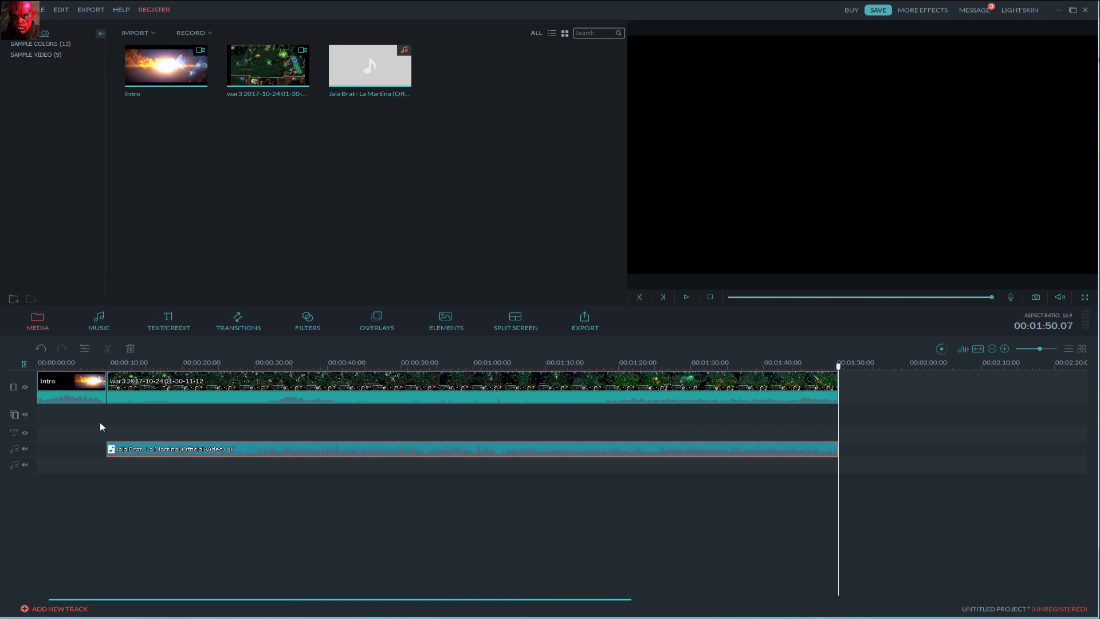
left_click_drag(50, 364, 39, 363)
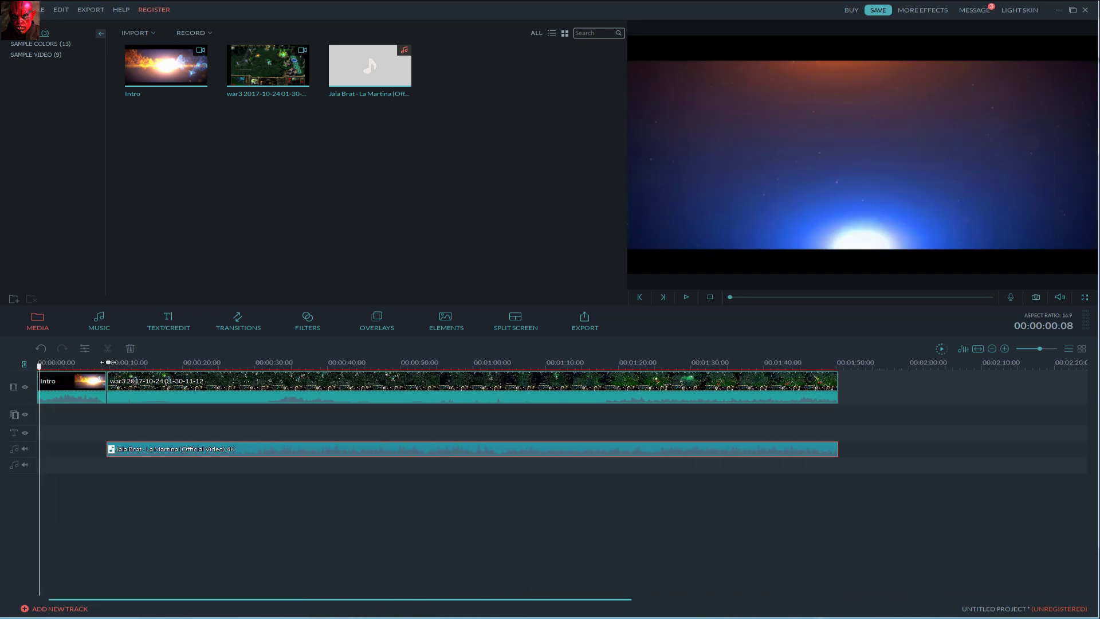
left_click(686, 297)
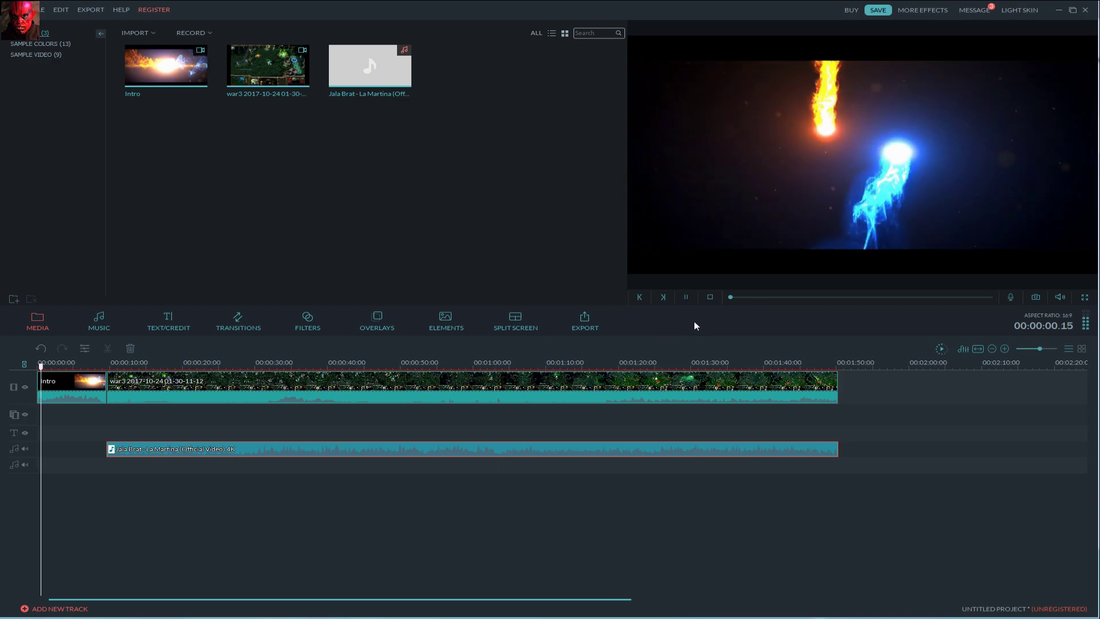
left_click(686, 296)
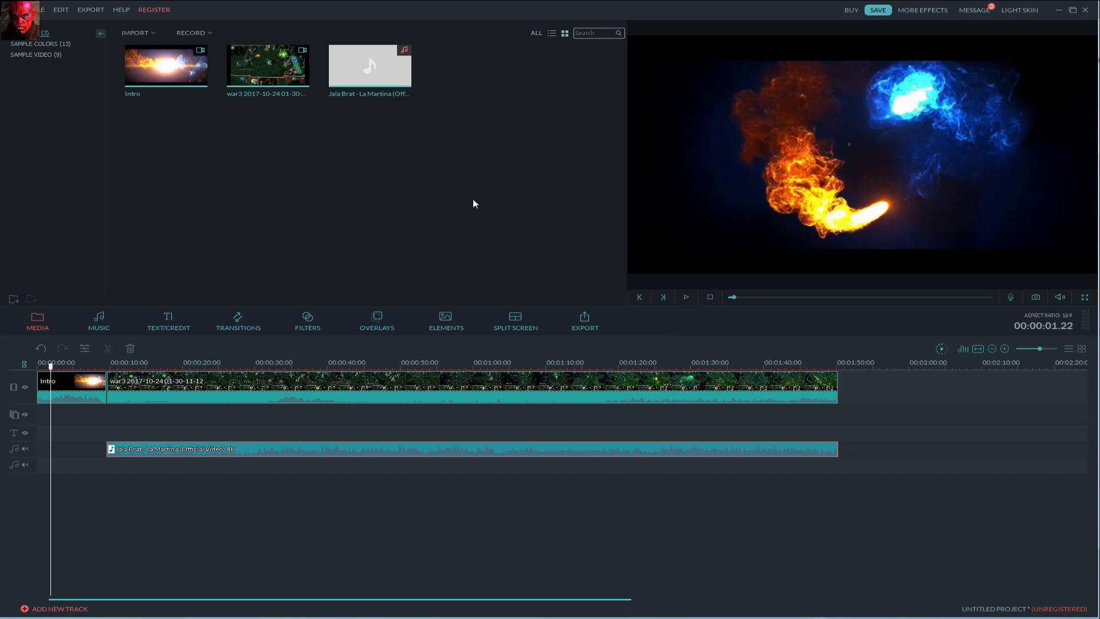
Choose Export > Create Video and continue past the trial watermark hint
left_click(86, 10)
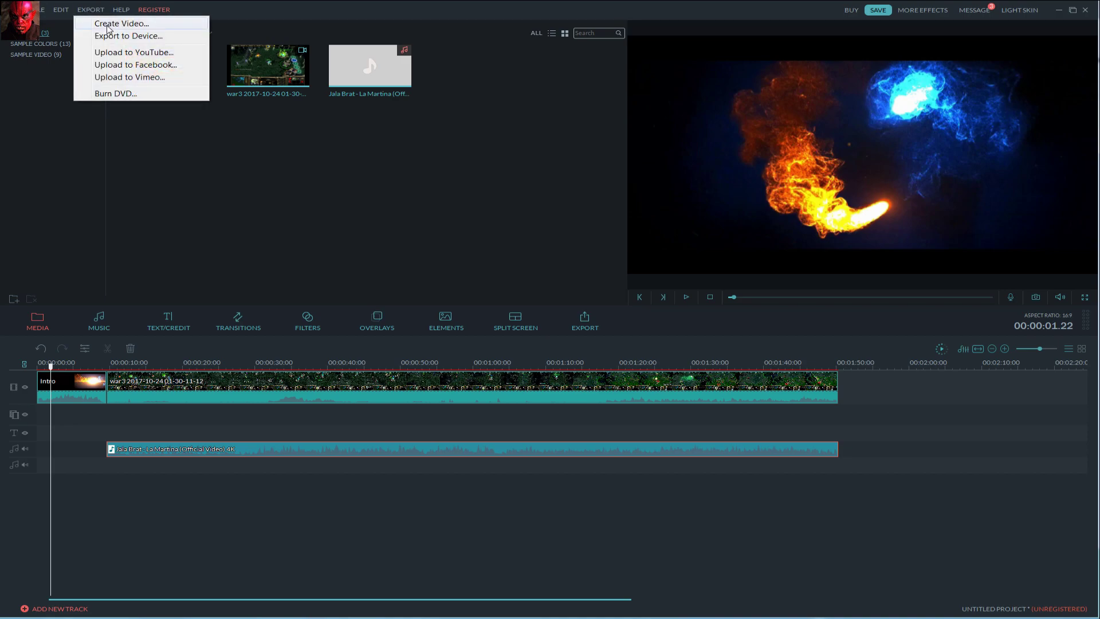
left_click(108, 24)
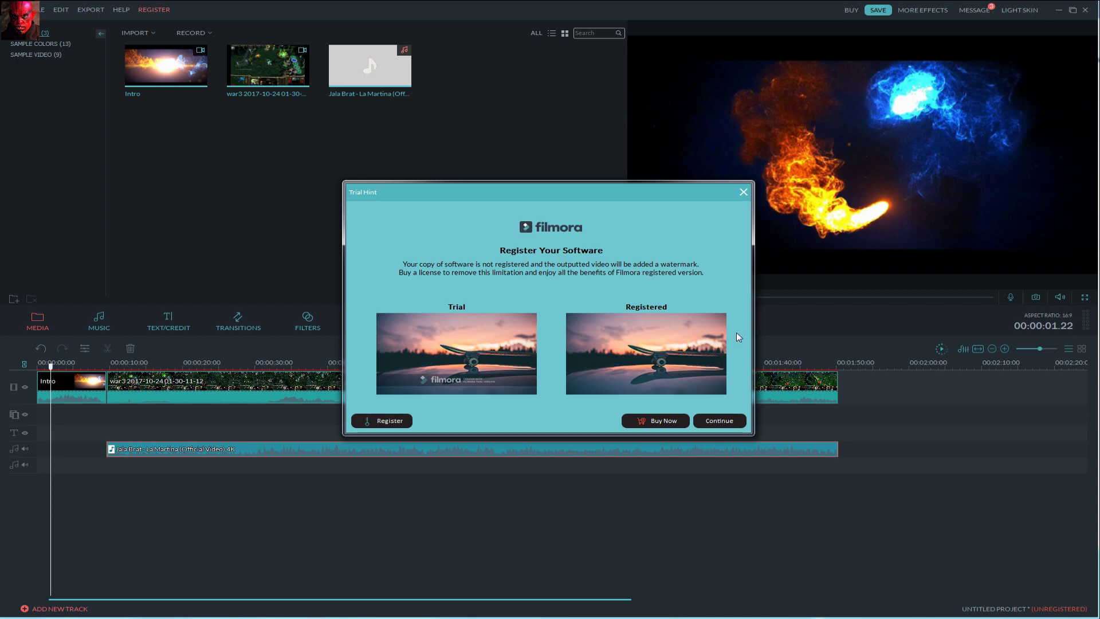
left_click(720, 422)
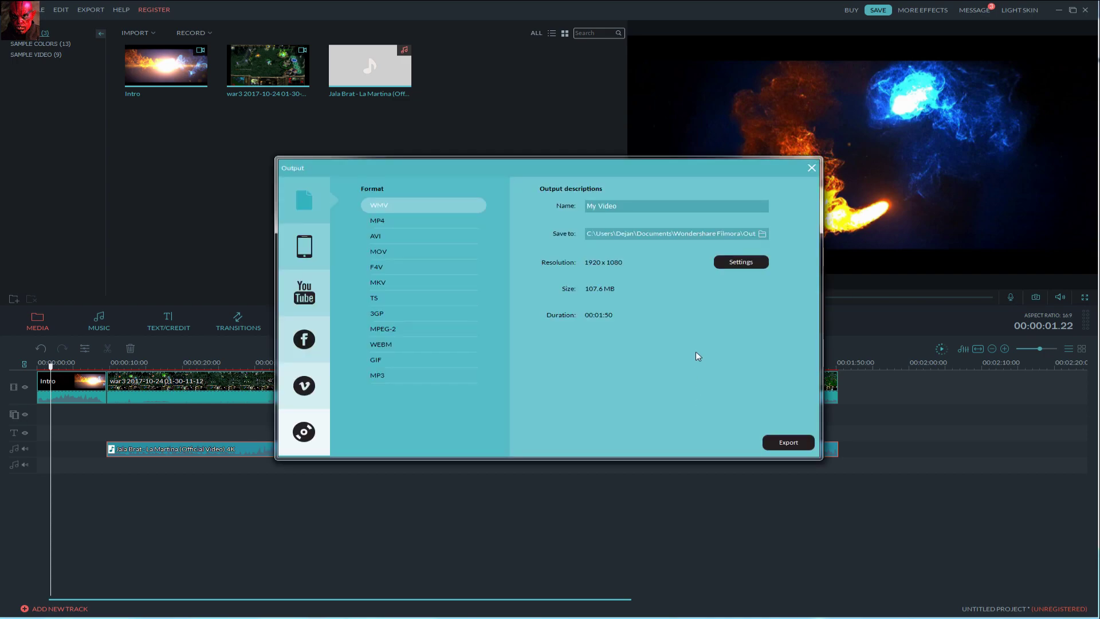
Export My Video as MP4 at 1920x1080 and 60 fps
left_click(384, 222)
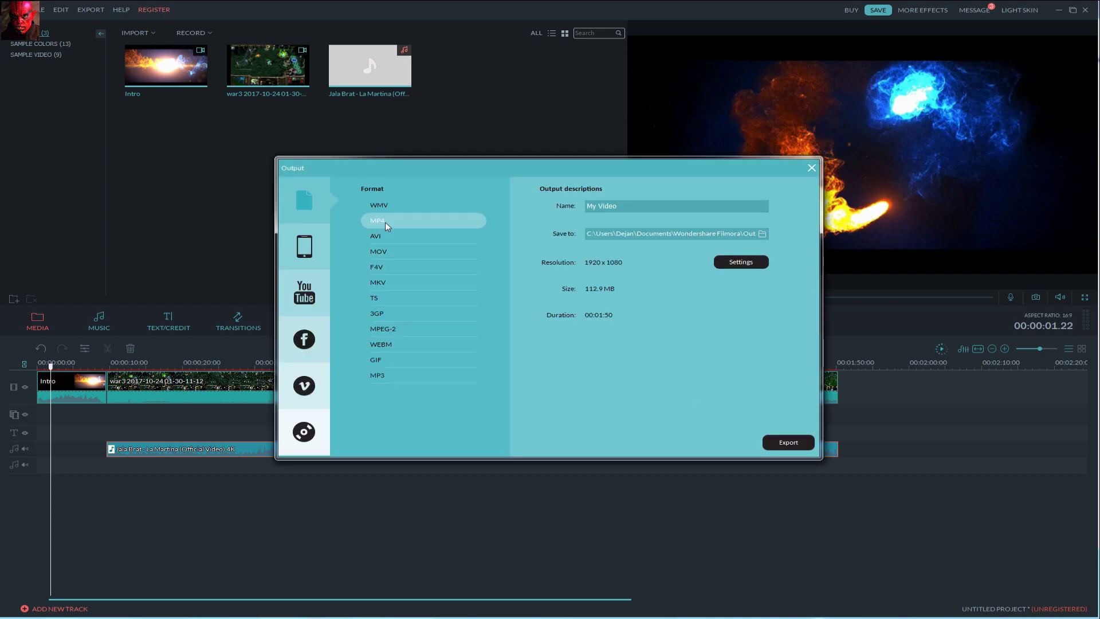
left_click(743, 263)
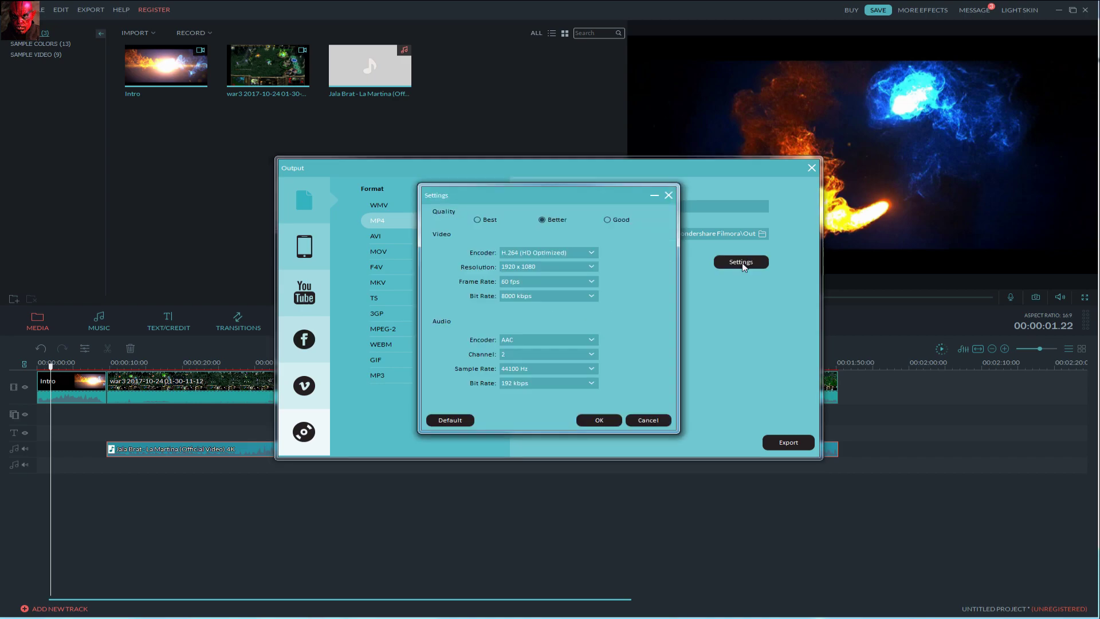
left_click(521, 282)
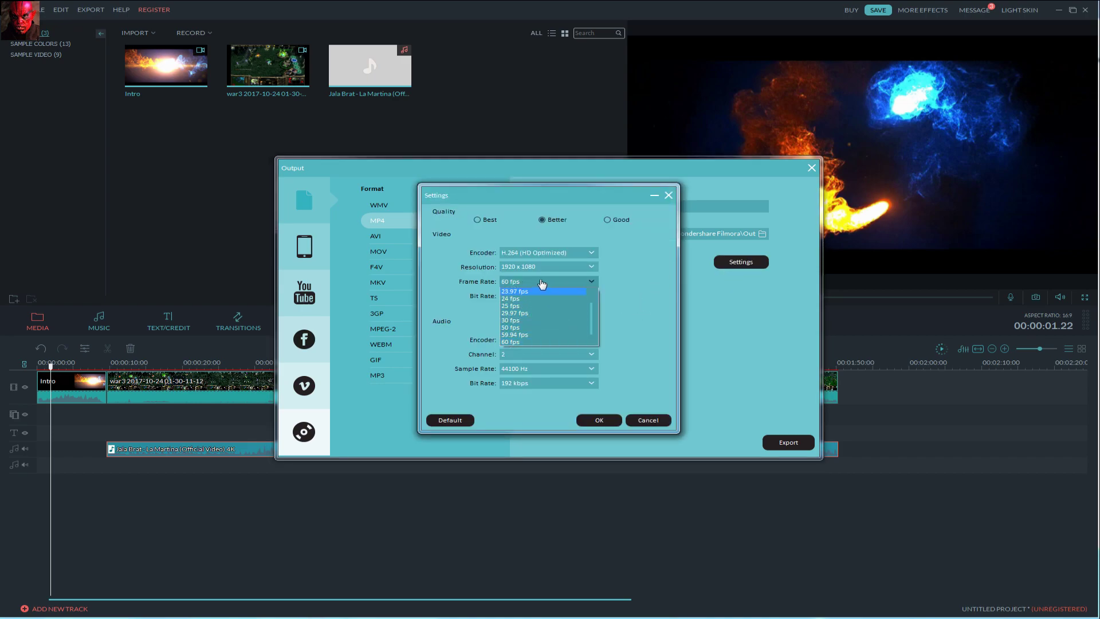
left_click(542, 282)
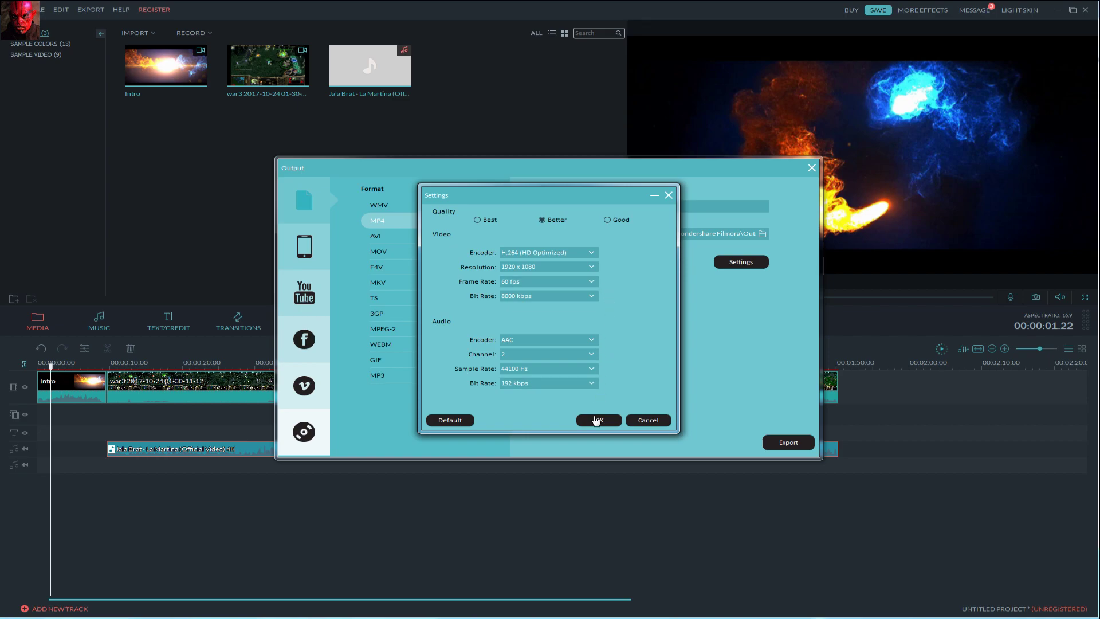
left_click(596, 420)
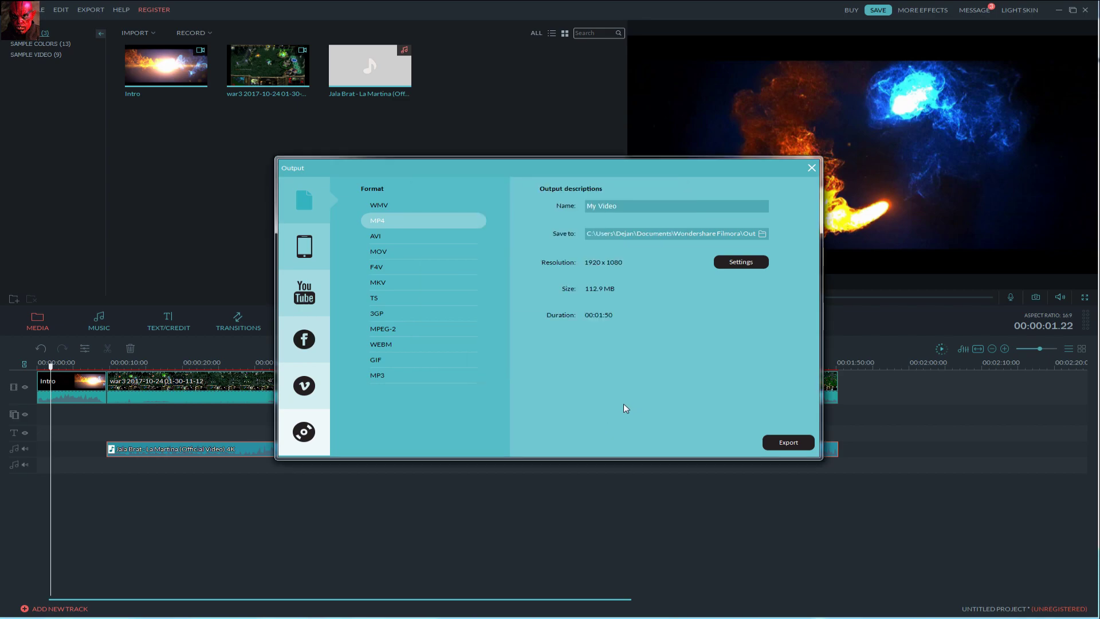
left_click(783, 439)
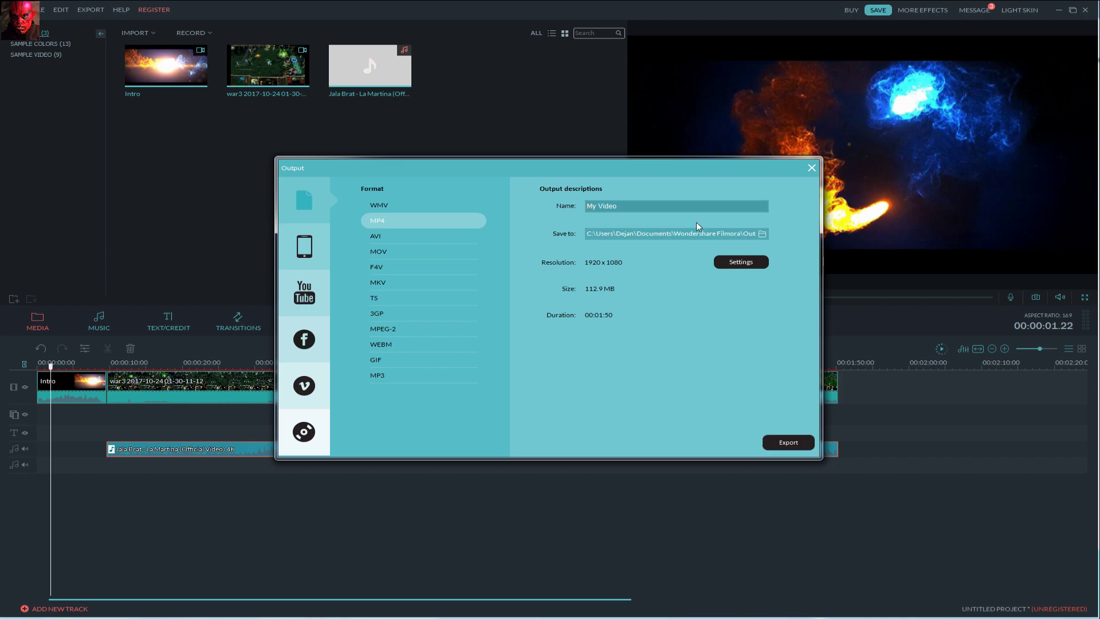
left_click(788, 443)
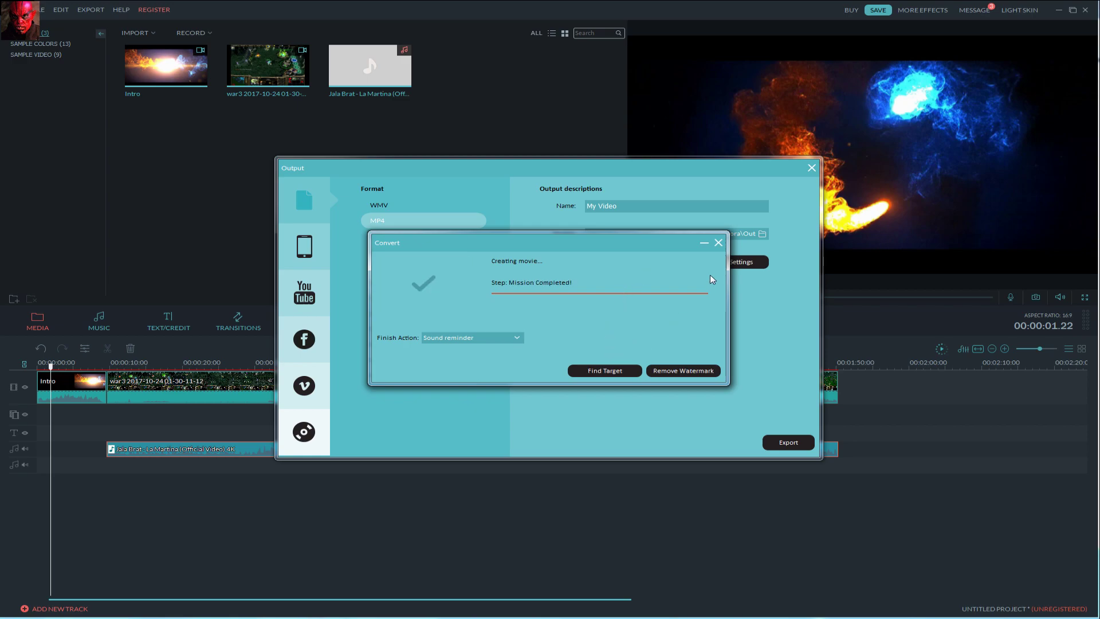
Once rendering completes, open the Output folder holding My Video5
left_click(602, 371)
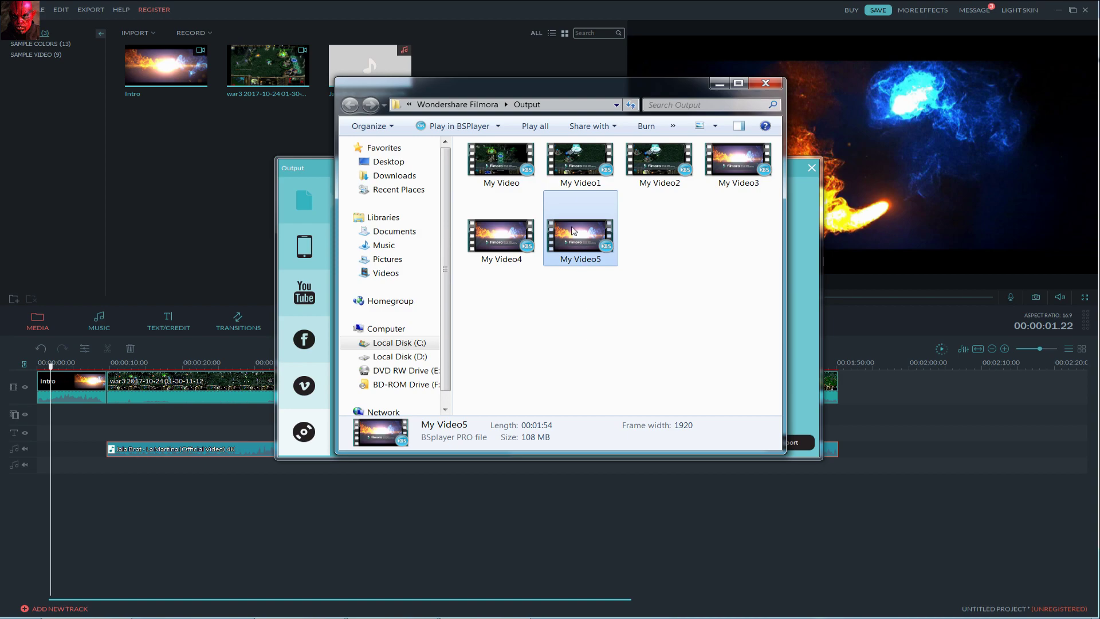
Close the Explorer Output folder and the export window, returning to Filmora's title templates
left_click(764, 84)
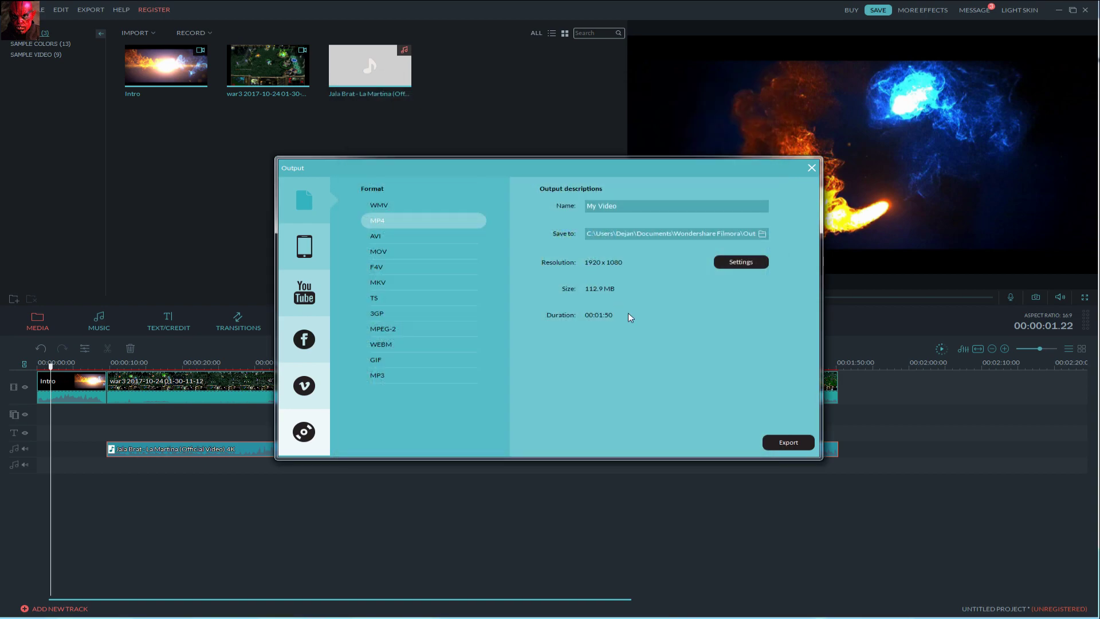
left_click(811, 169)
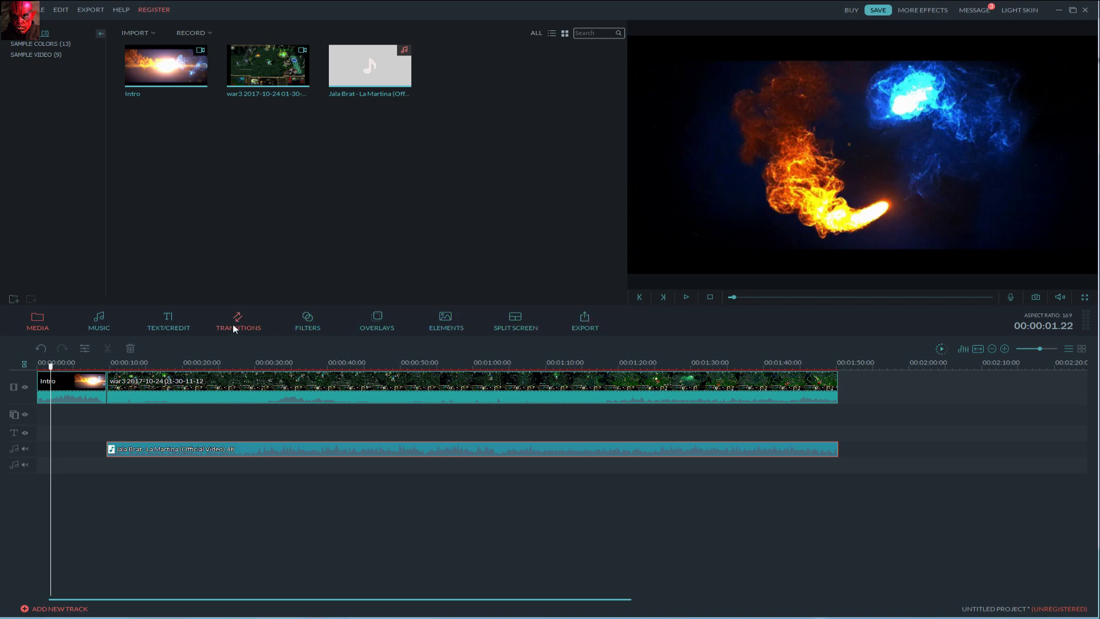
left_click(168, 322)
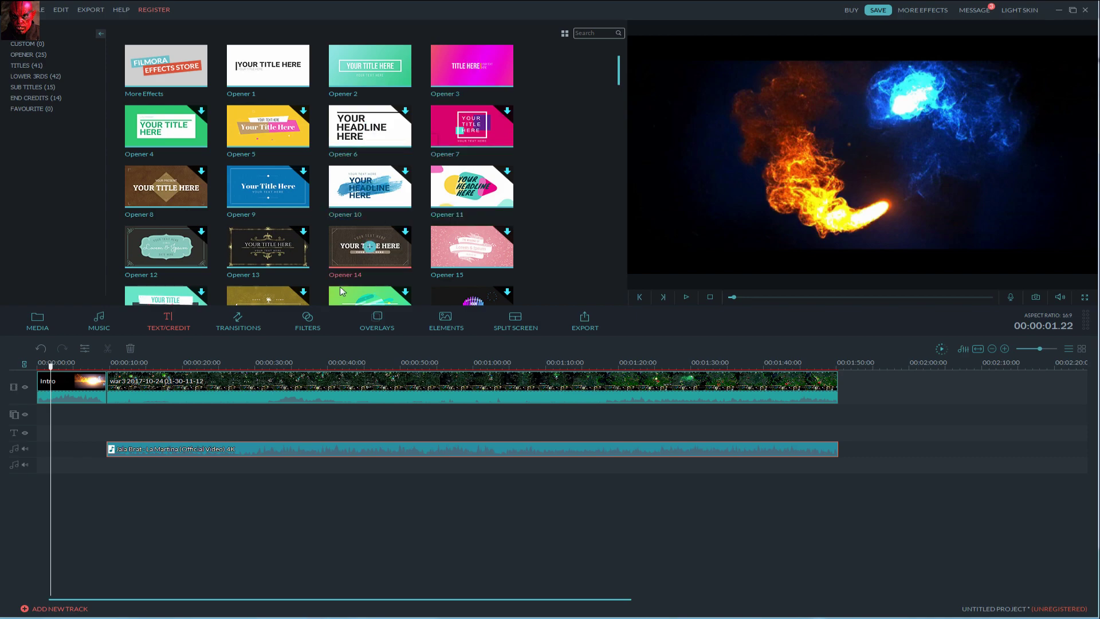
Drop the PurpleLomo filter onto the gameplay at about 0:50
left_click(250, 326)
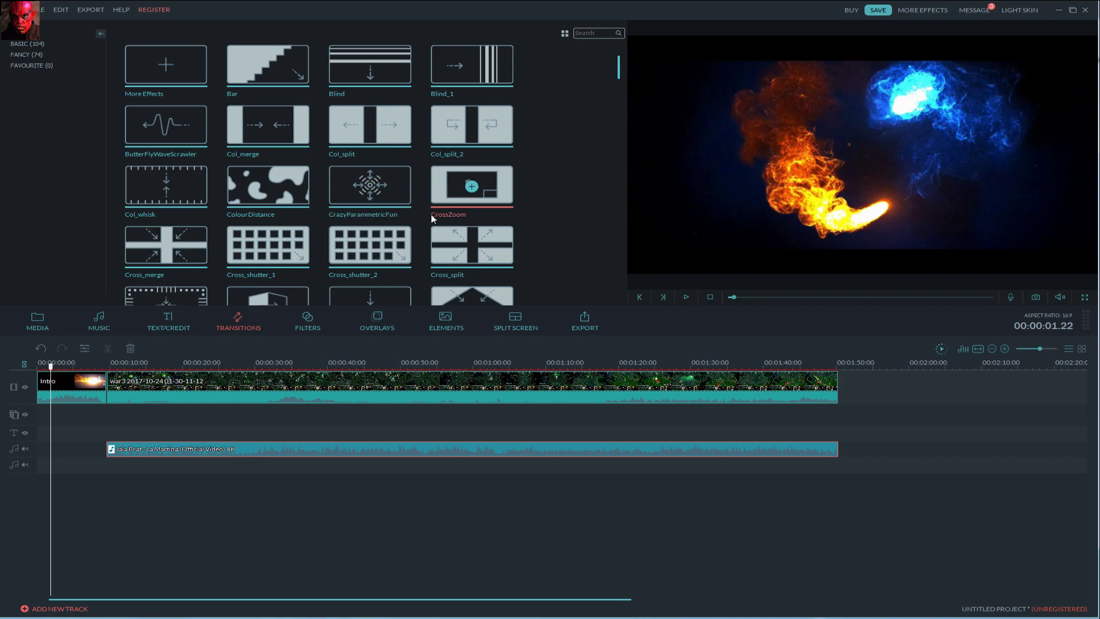
left_click(308, 325)
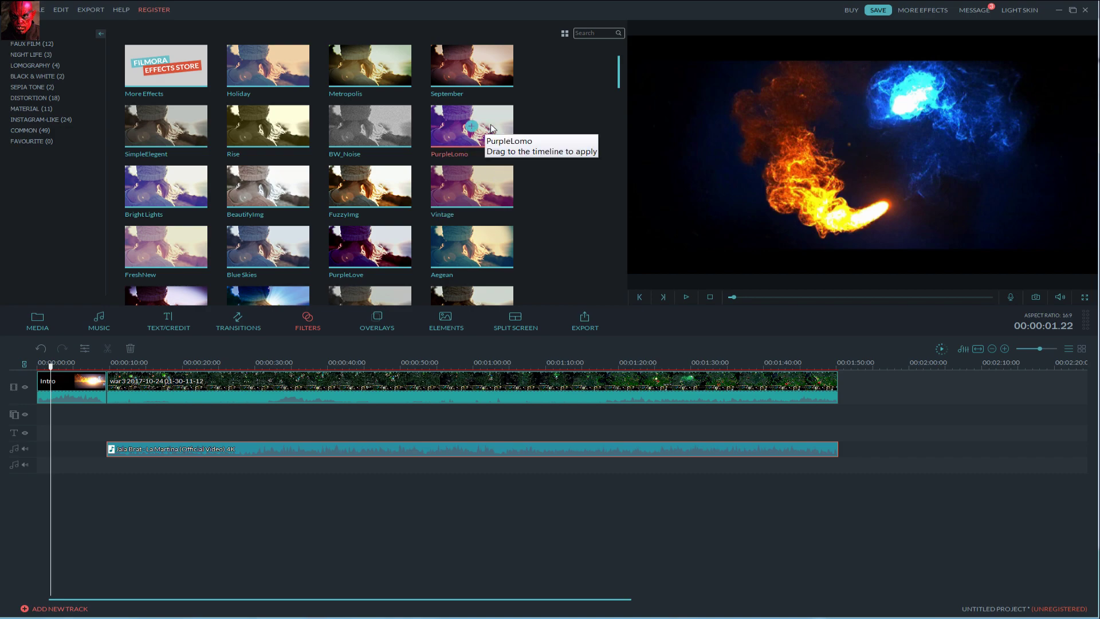
left_click_drag(491, 130, 400, 387)
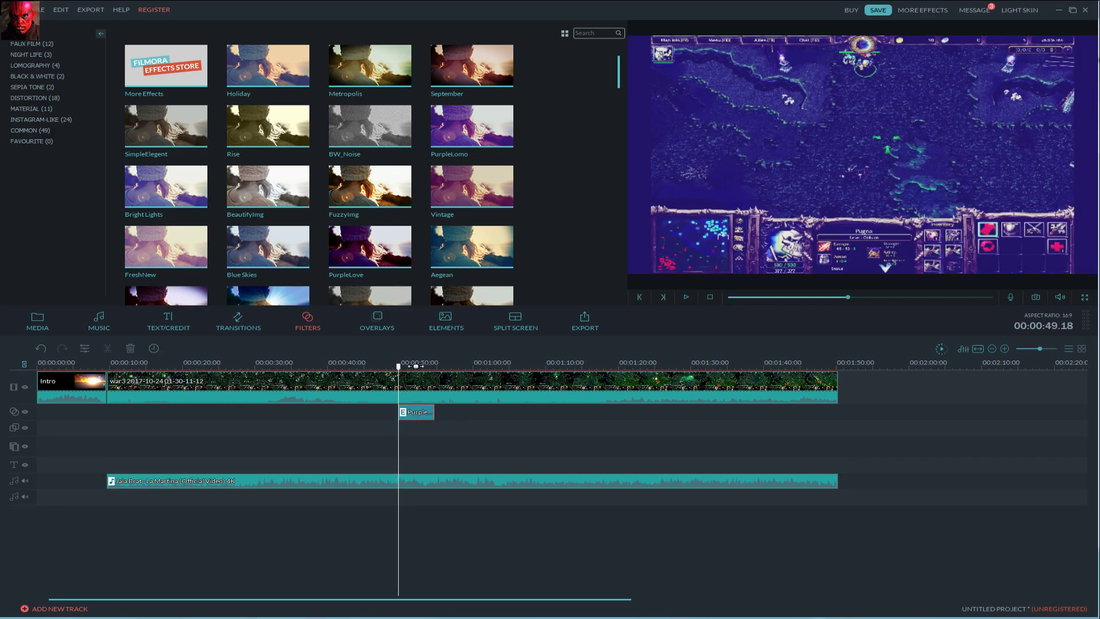
Add the Aegean filter right after PurpleLomo and preview that section
left_click_drag(448, 282, 486, 419)
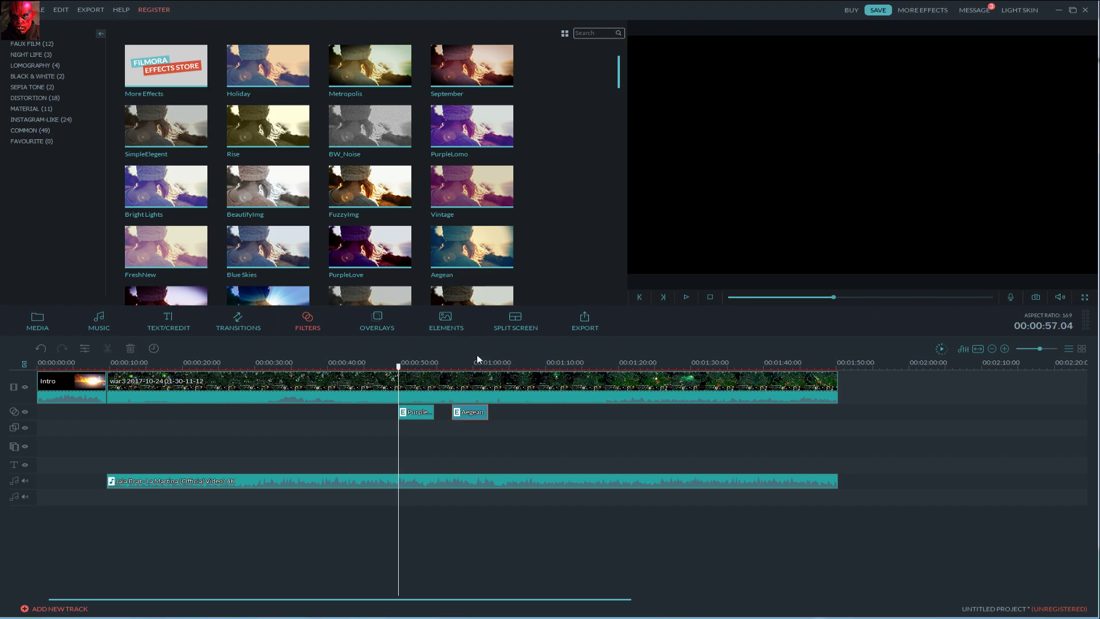
left_click(471, 363)
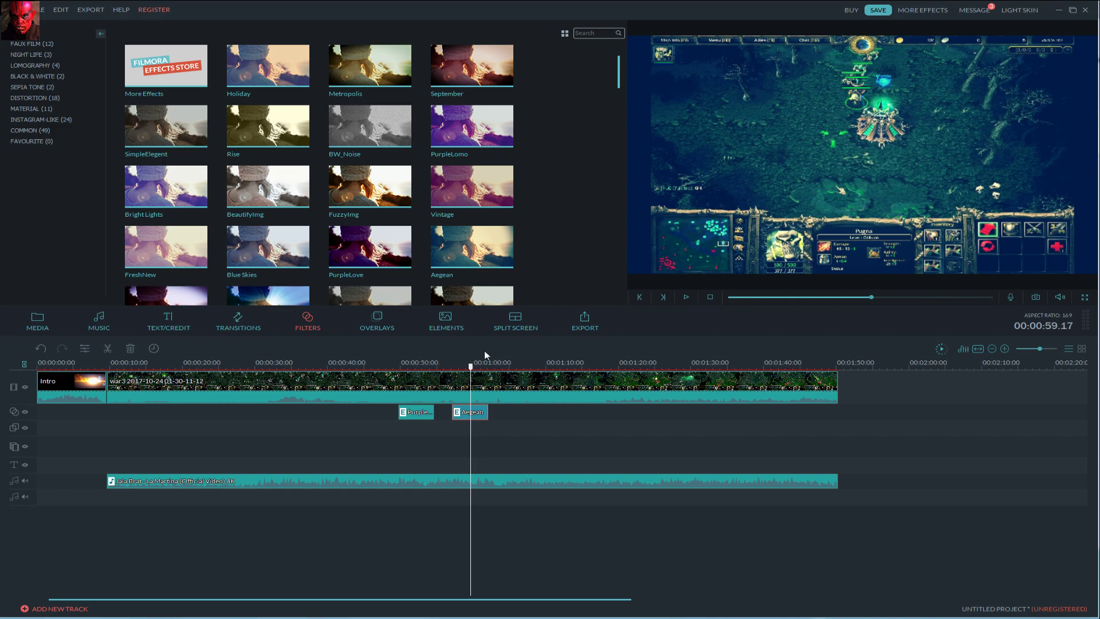